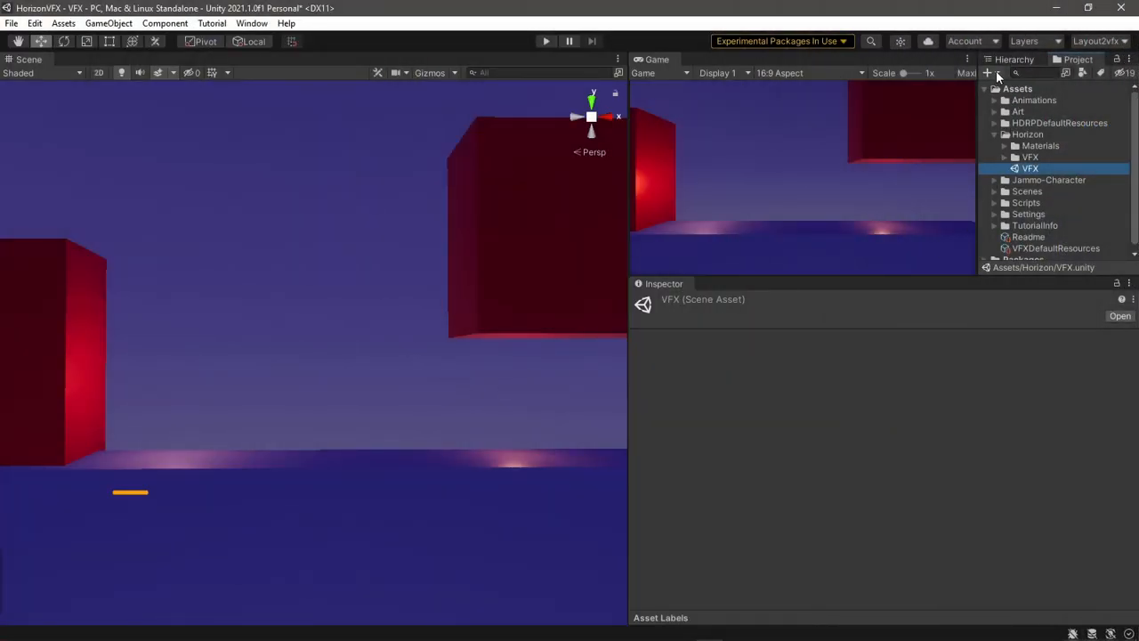
- Create a Visual Effect Graph asset named Stars in the Horizon folder
{"action": "left_click", "coordinate": [996, 71]}
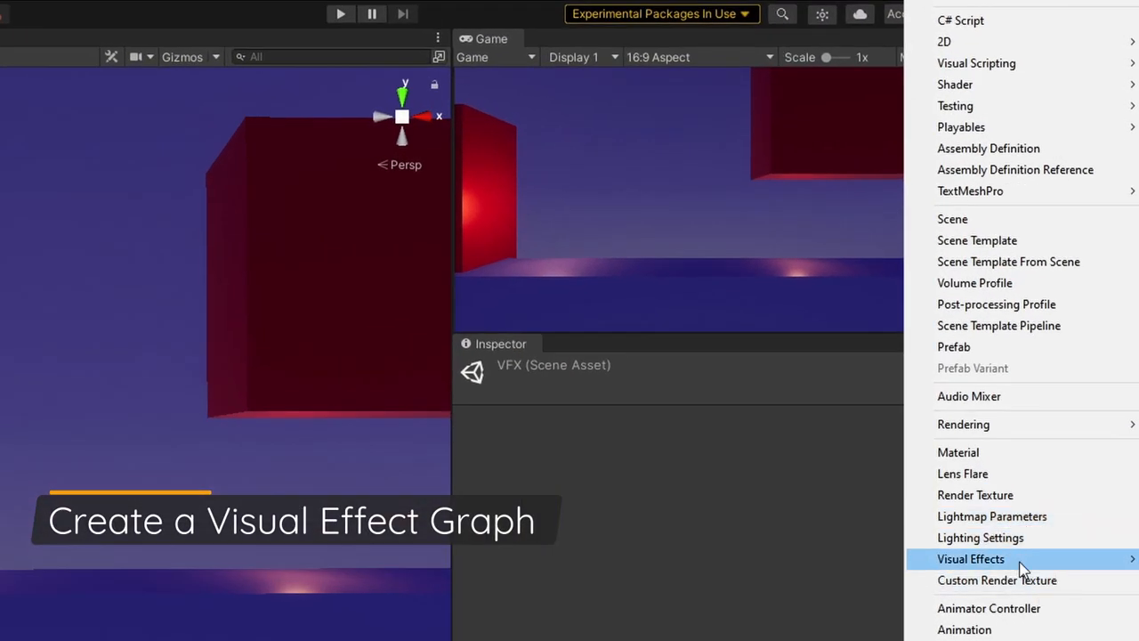
{"action": "mouse_move", "coordinate": [1023, 569]}
{"action": "left_click", "coordinate": [837, 565]}
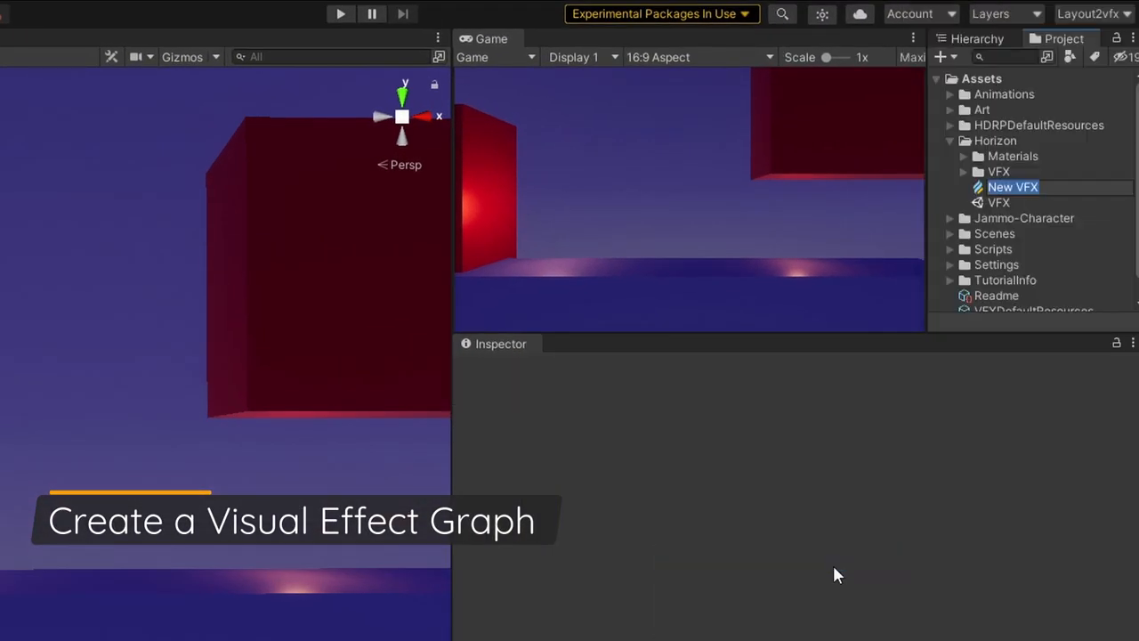
{"action": "type", "text": "Stars"}
{"action": "key", "text": "Return"}
- Place the Stars effect in the scene and lower it to a Y position of 0
{"action": "left_click_drag", "start_coordinate": [1026, 171], "coordinate": [819, 217]}
{"action": "left_click_drag", "start_coordinate": [341, 438], "coordinate": [341, 438]}
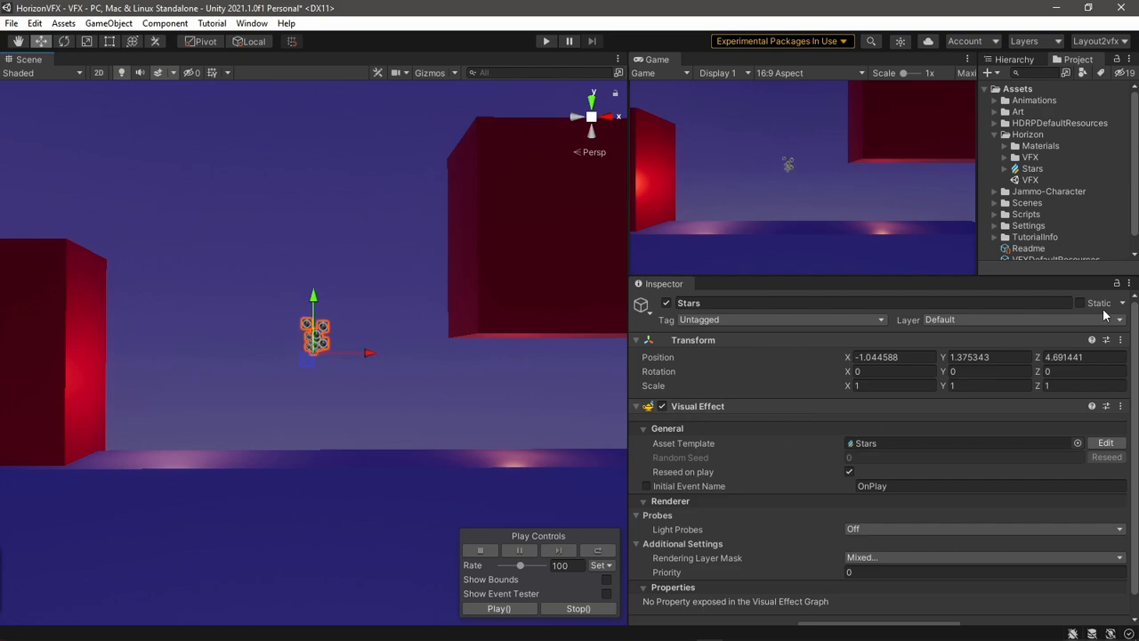
{"action": "left_click", "coordinate": [1005, 59]}
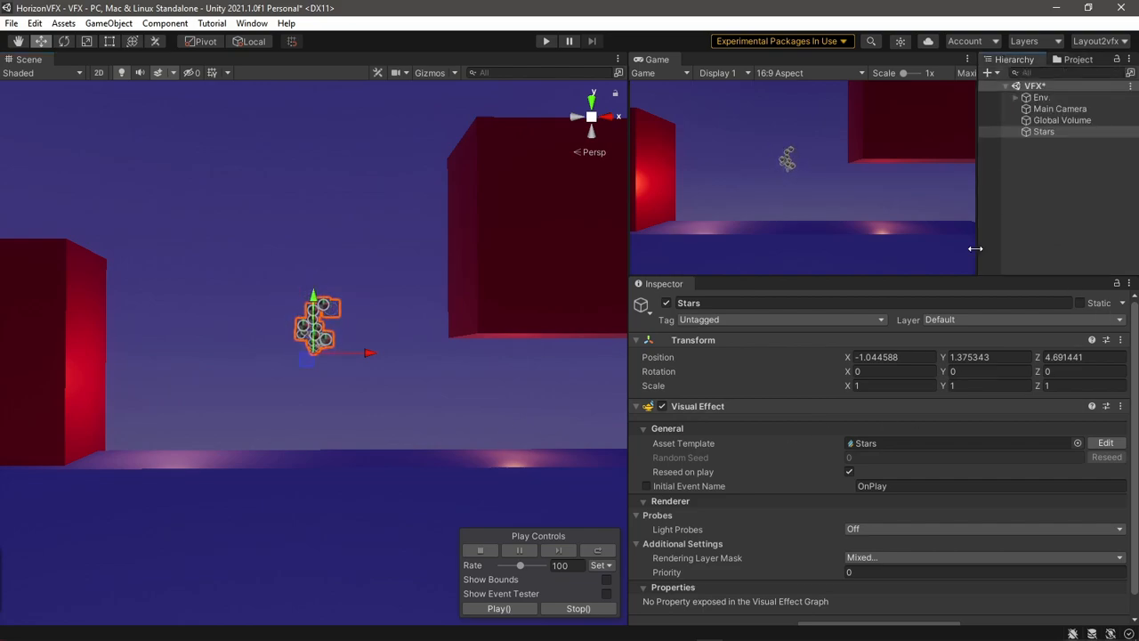
{"action": "left_click_drag", "start_coordinate": [314, 305], "coordinate": [317, 348]}
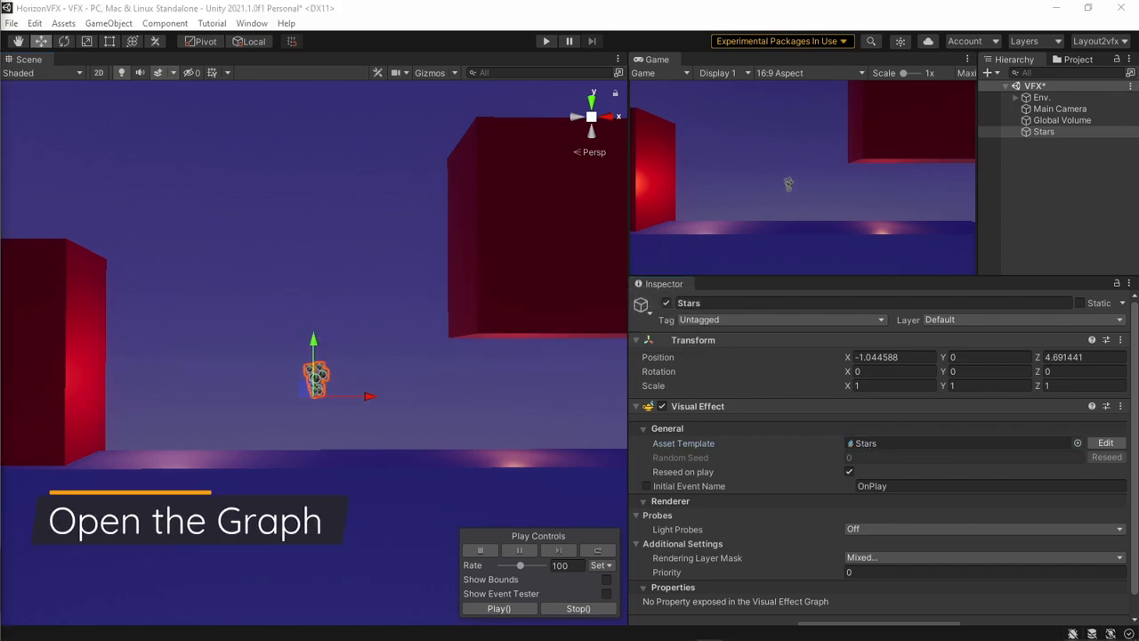
- Open the Stars graph and disable the Set Velocity Random (Per-component) block in Initialize Particle
{"action": "left_click_drag", "start_coordinate": [2, 17], "coordinate": [86, 71]}
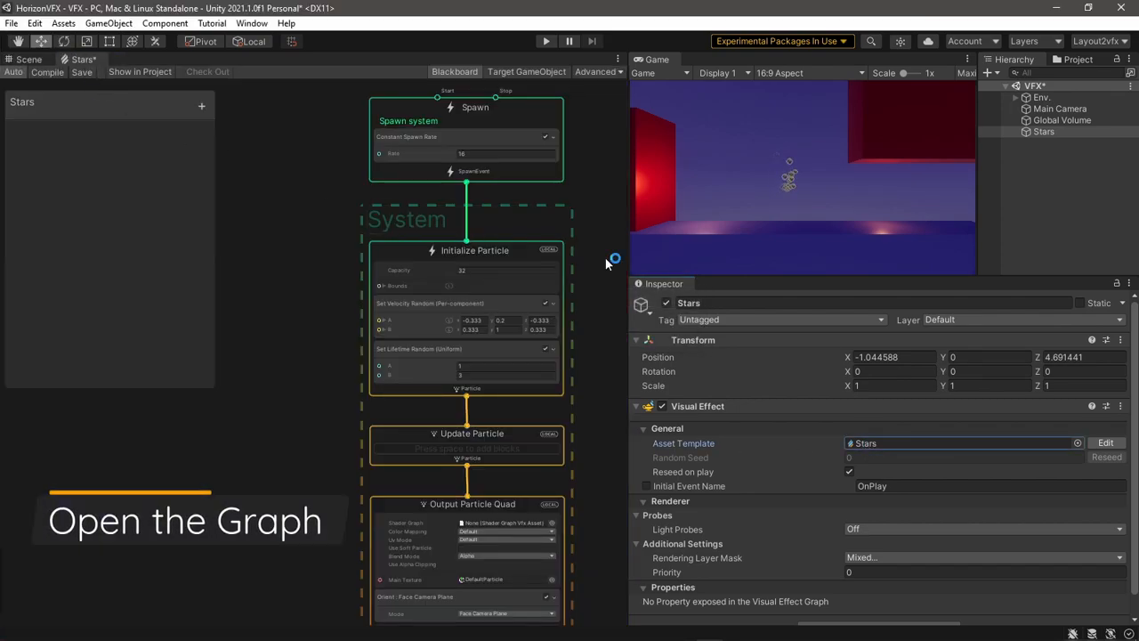
{"action": "middle_click_drag", "start_coordinate": [320, 299], "coordinate": [271, 289]}
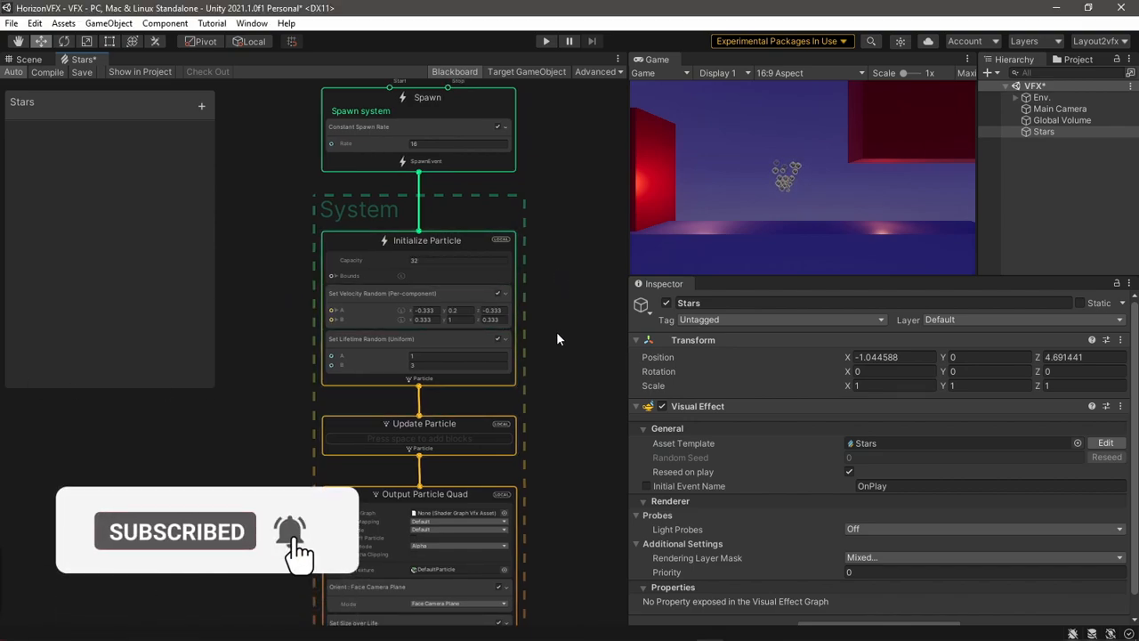
{"action": "scroll", "coordinate": [526, 329], "scroll_direction": "up", "scroll_amount": 5}
{"action": "left_click", "coordinate": [454, 71]}
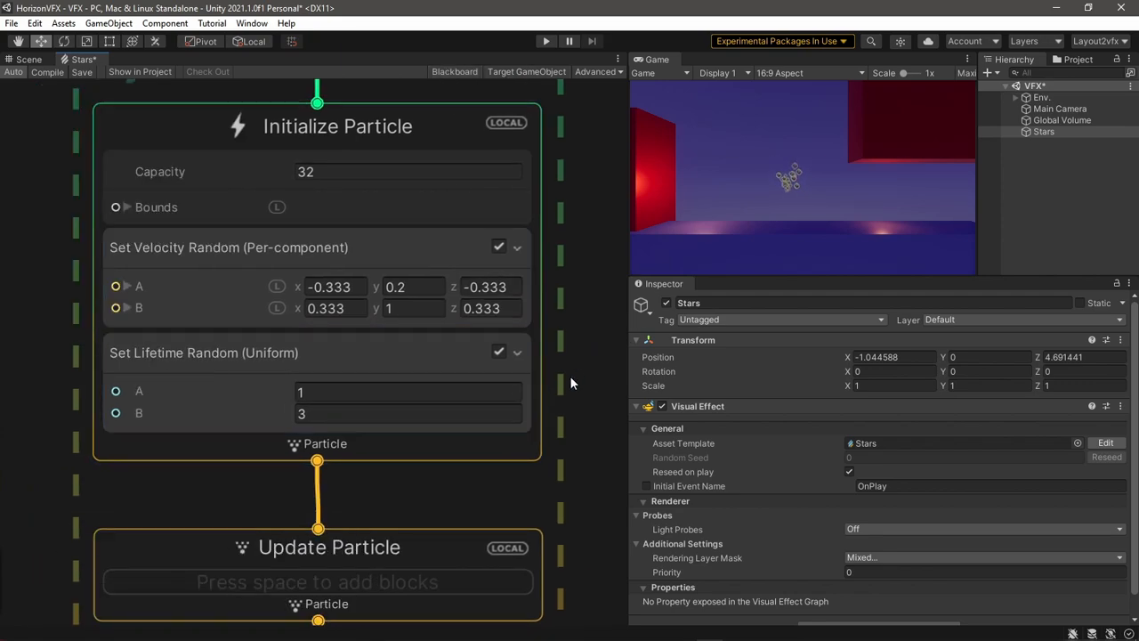
{"action": "left_click", "coordinate": [508, 247]}
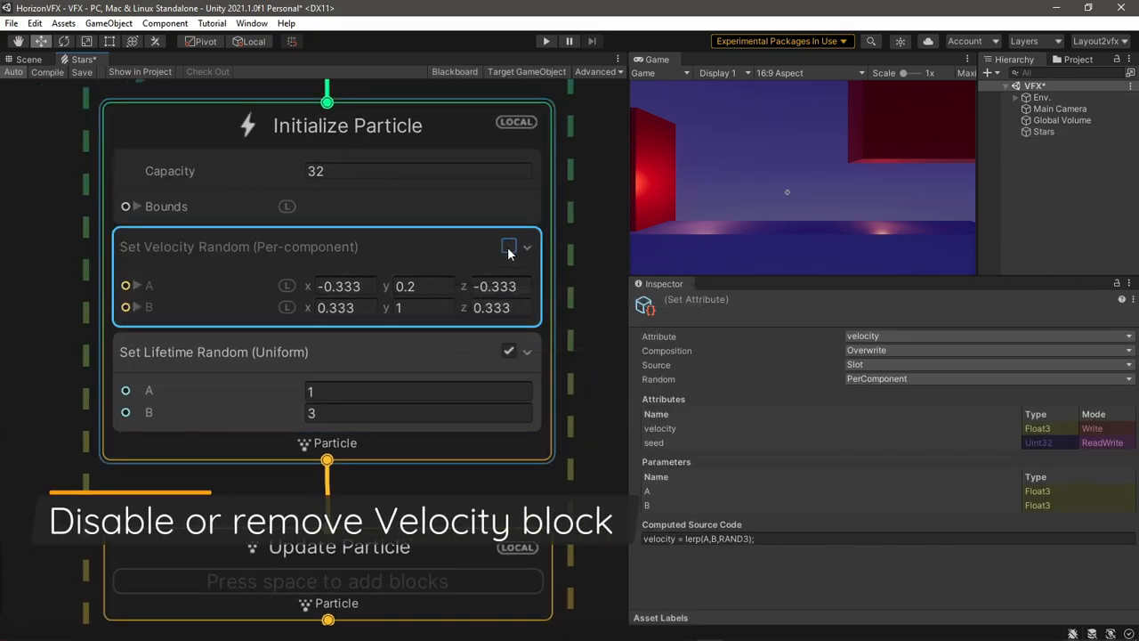
- Add a Set Position (Shape: AABox) block to the Initialize Particle context
{"action": "left_click", "coordinate": [182, 459]}
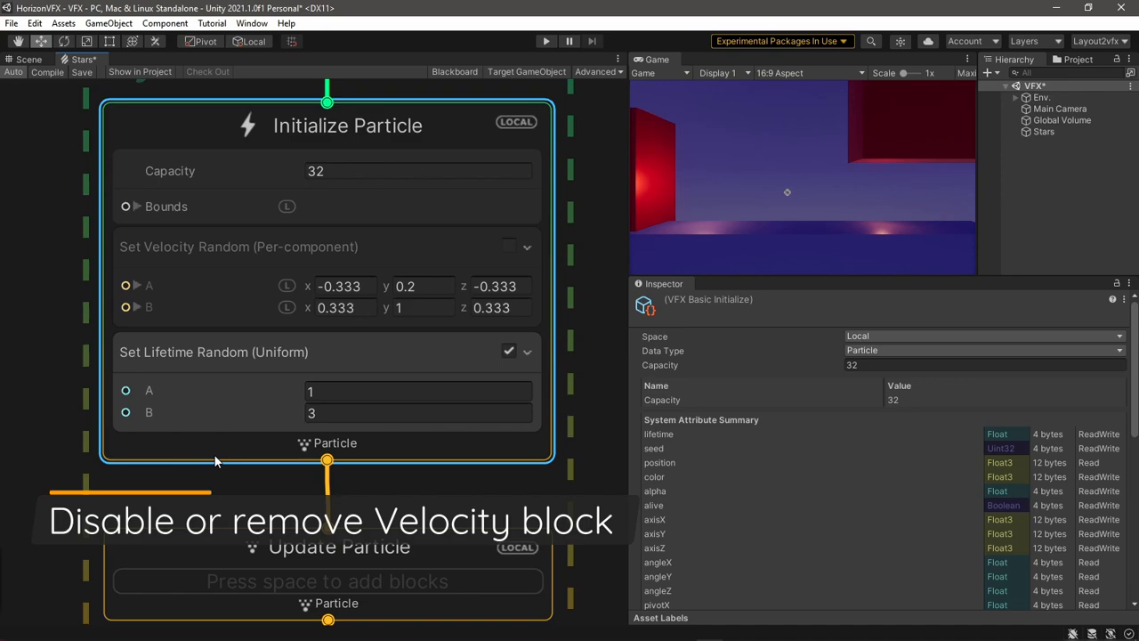
{"action": "key", "text": "space"}
{"action": "type", "text": "bo"}
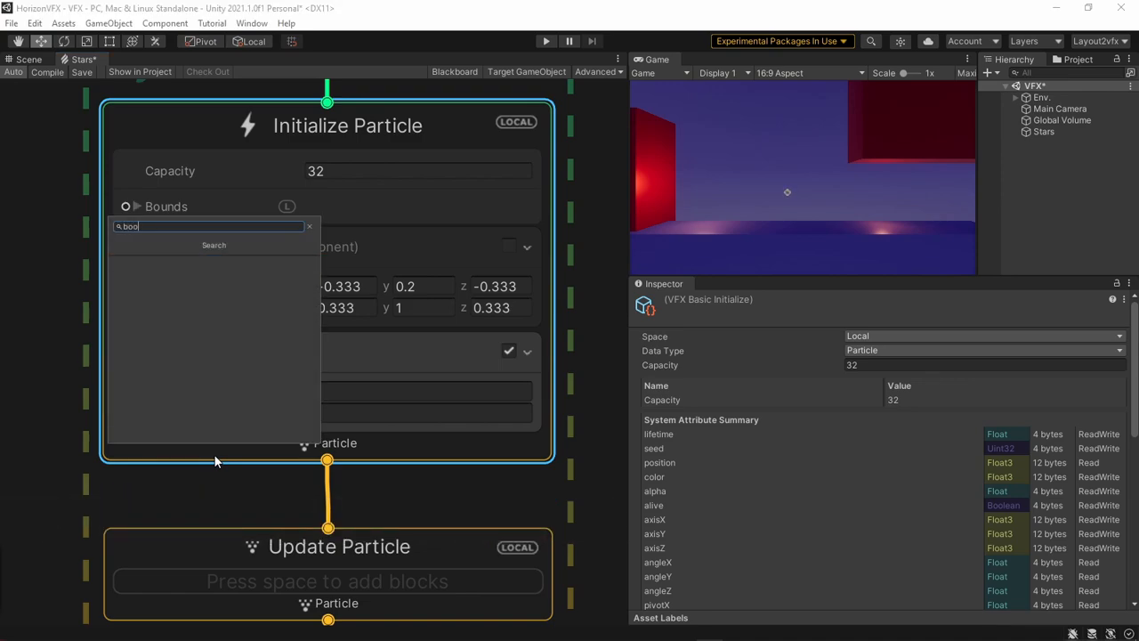
{"action": "left_click", "coordinate": [164, 277]}
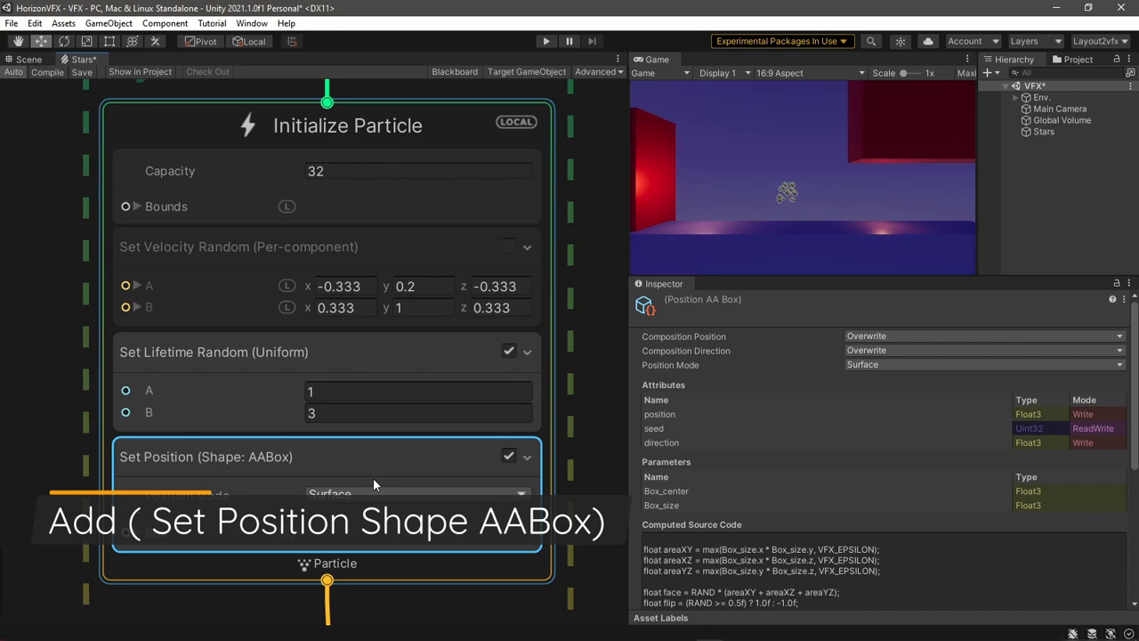
- Create an AABox operator connected to the Box input of the Set Position block
{"action": "scroll", "coordinate": [142, 401], "scroll_direction": "down", "scroll_amount": 4}
{"action": "middle_click_drag", "start_coordinate": [143, 387], "coordinate": [332, 373]}
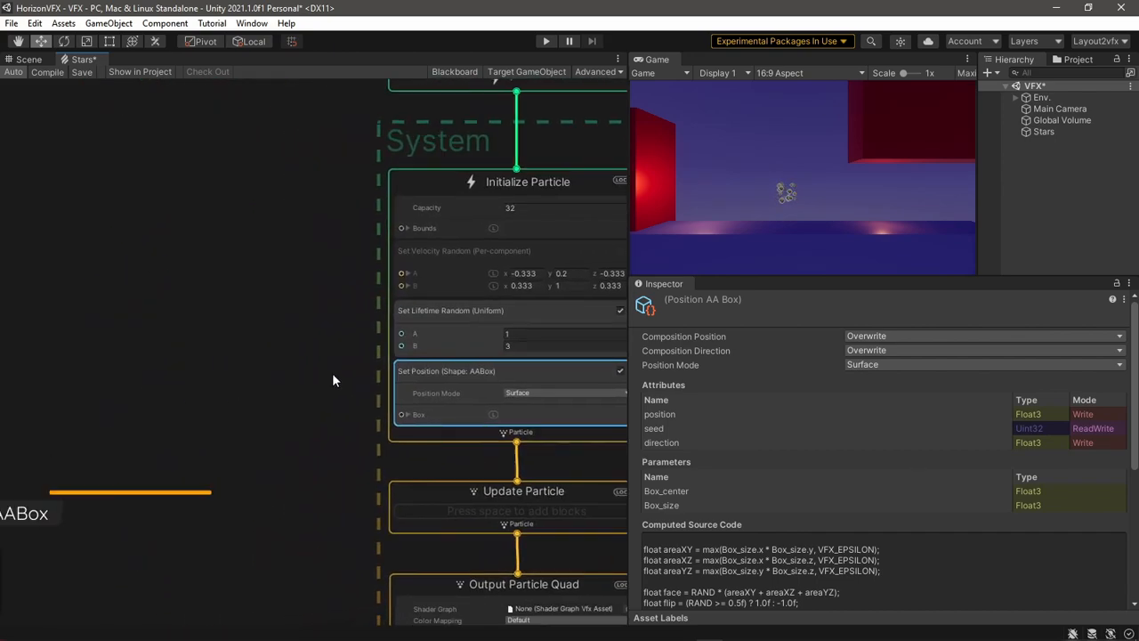
{"action": "left_click_drag", "start_coordinate": [400, 413], "coordinate": [178, 318]}
{"action": "left_click", "coordinate": [281, 343]}
{"action": "left_click", "coordinate": [281, 344]}
{"action": "left_click", "coordinate": [281, 343]}
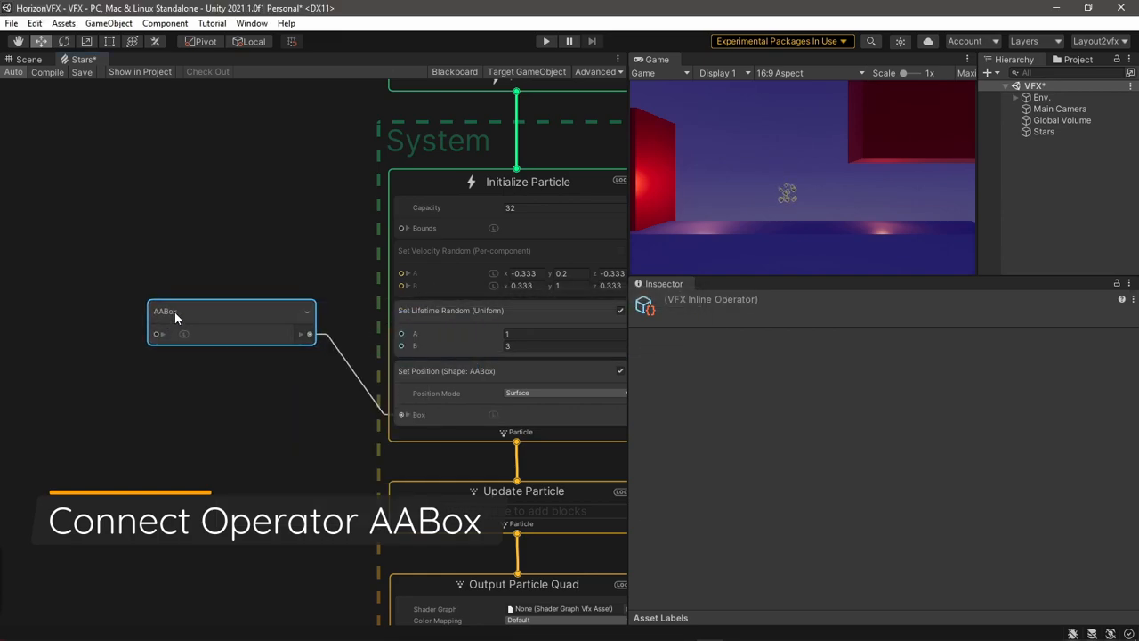
- Convert the AABox operator to a property and mark that property as exposed in the Blackboard
{"action": "right_click", "coordinate": [224, 320]}
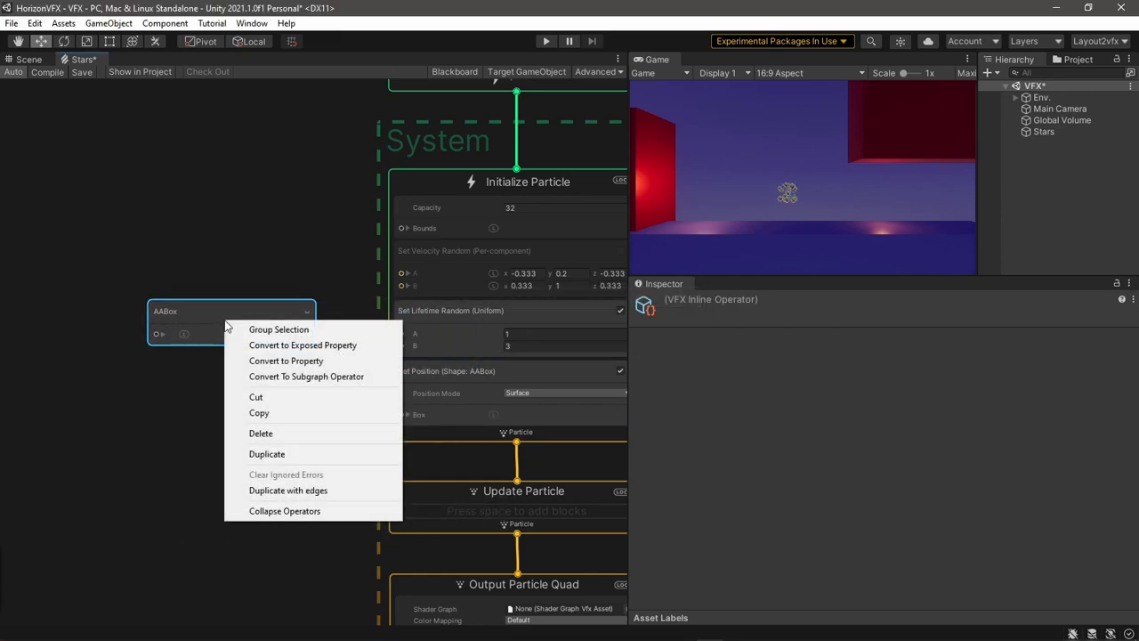
{"action": "left_click", "coordinate": [322, 362]}
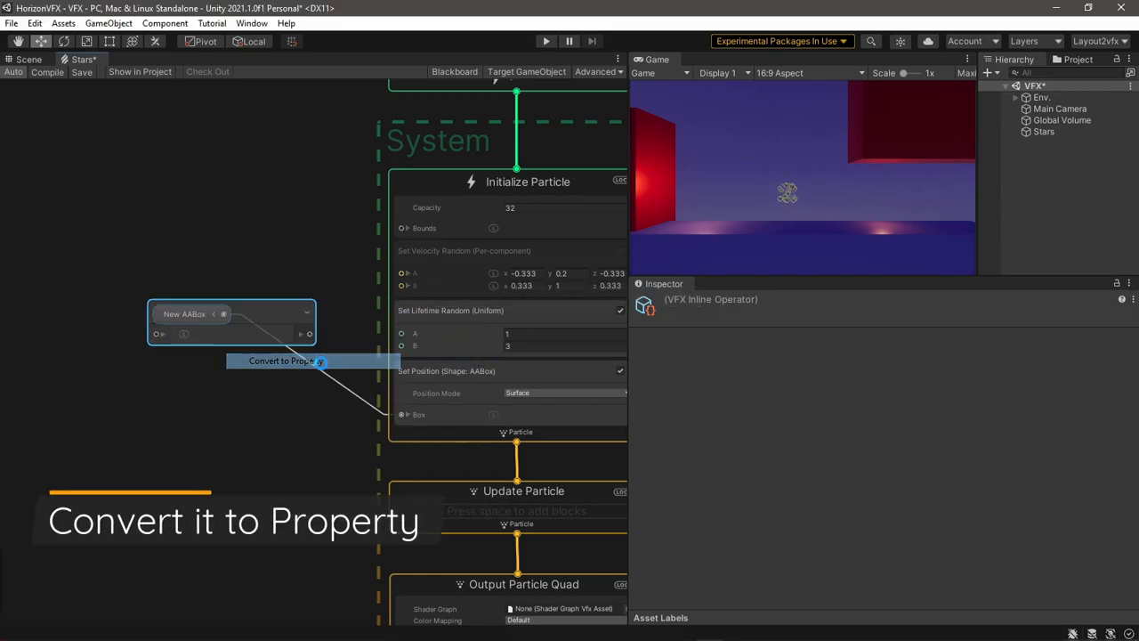
{"action": "left_click", "coordinate": [454, 71]}
{"action": "left_click_drag", "start_coordinate": [222, 315], "coordinate": [340, 283]}
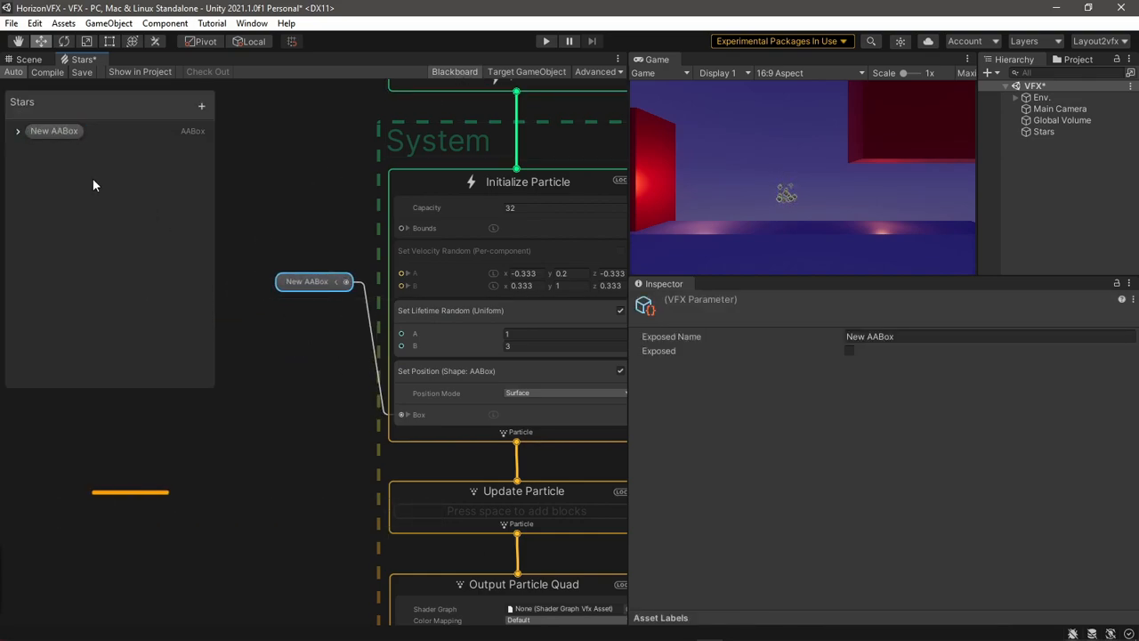
{"action": "left_click", "coordinate": [18, 132]}
{"action": "left_click", "coordinate": [80, 148]}
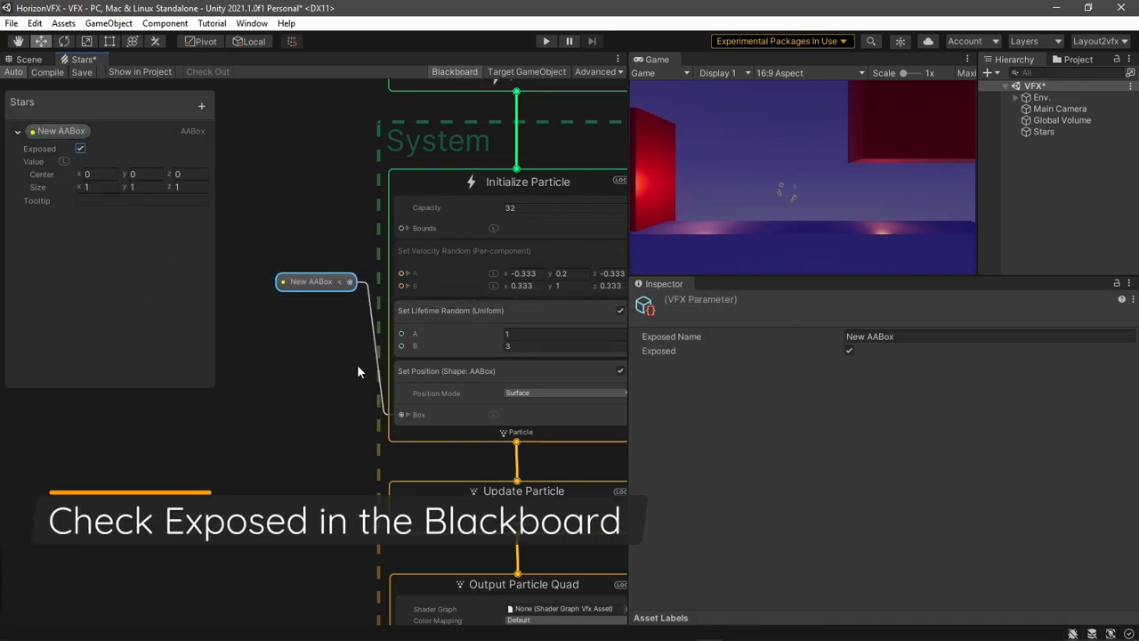
- Activate Show Property Gizmos for the Stars object's Visual Effect properties
{"action": "left_click", "coordinate": [1044, 131]}
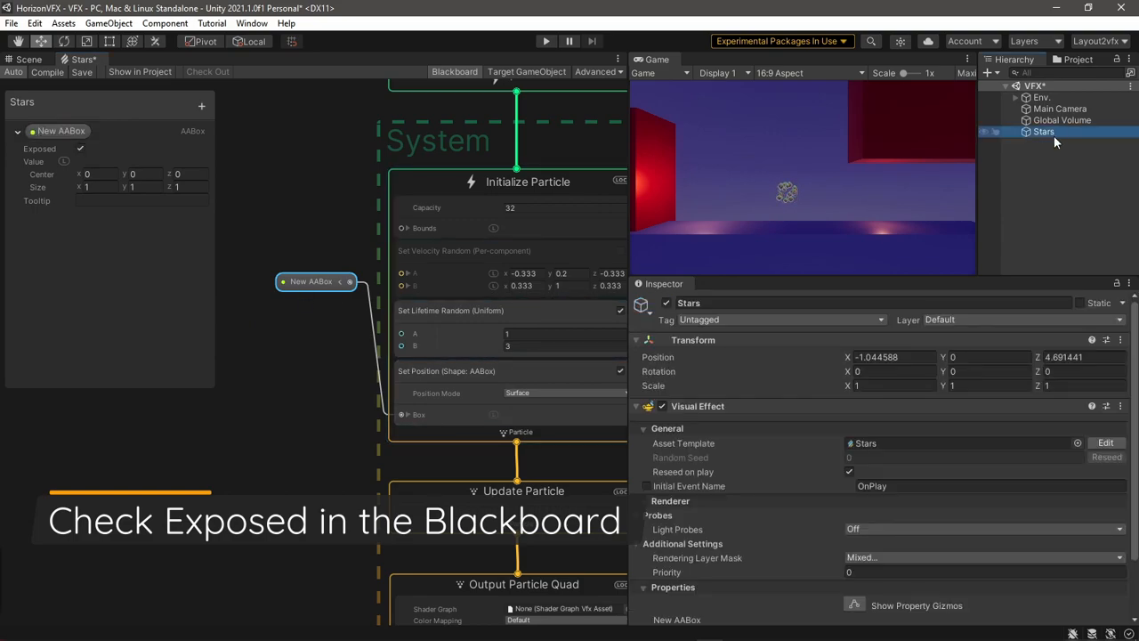
{"action": "scroll", "coordinate": [777, 490], "scroll_direction": "down", "scroll_amount": 2}
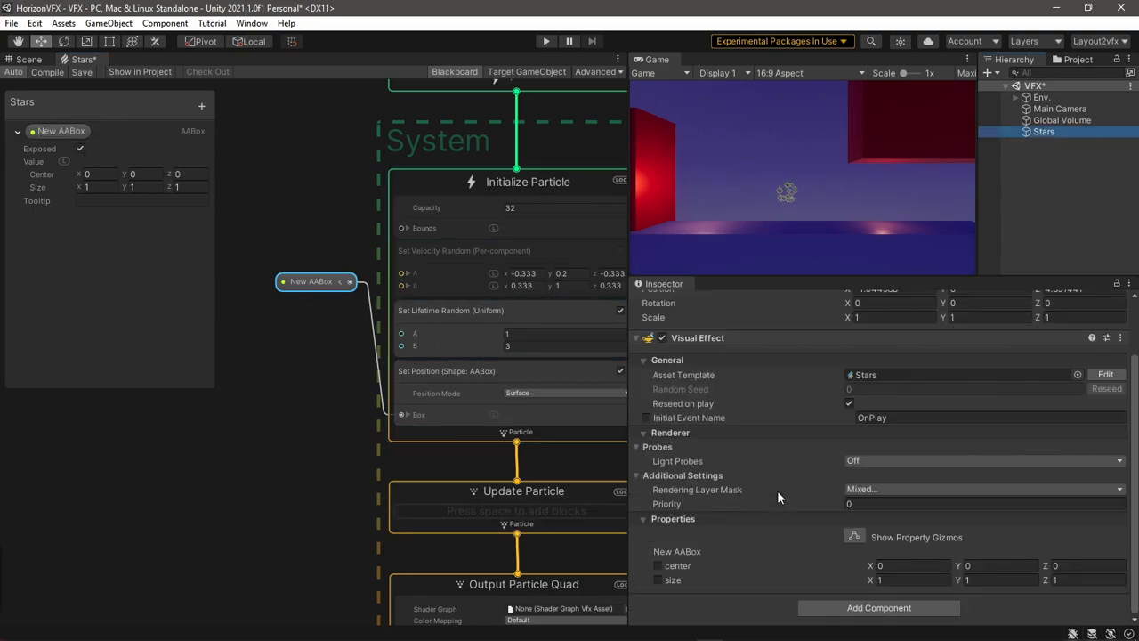
{"action": "left_click", "coordinate": [854, 537]}
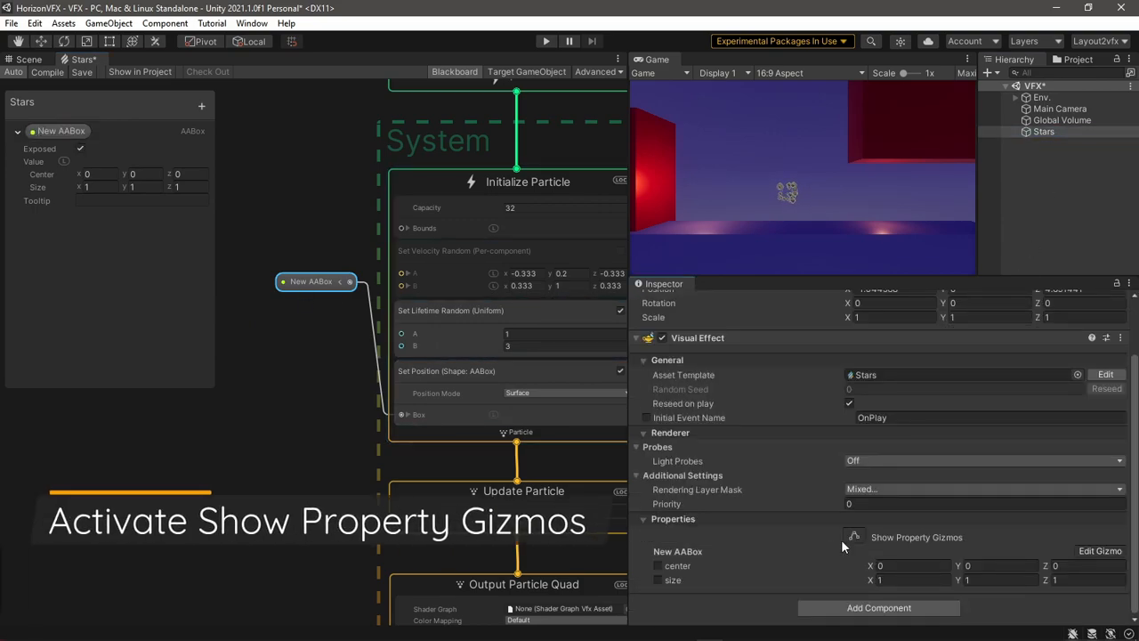
- Enlarge the Stars effect's AABox with its scene gizmo to about 25 in X and about 21 in Y
{"action": "left_click", "coordinate": [25, 59]}
{"action": "mouse_move", "coordinate": [399, 418]}
{"action": "right_mouse_down"}
{"action": "mouse_move", "coordinate": [406, 440]}
{"action": "mouse_move", "coordinate": [412, 428]}
{"action": "right_mouse_up"}
{"action": "key", "text": "w"}
{"action": "key", "text": "s"}
{"action": "right_click_drag", "start_coordinate": [420, 360], "coordinate": [422, 356]}
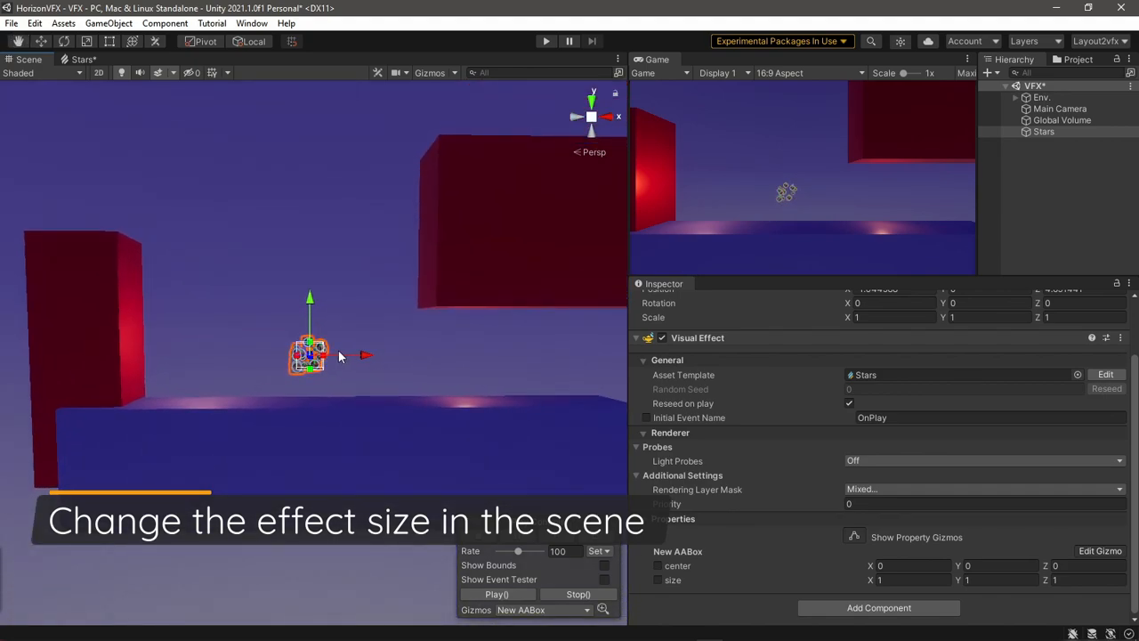
{"action": "left_click_drag", "start_coordinate": [323, 356], "coordinate": [623, 363]}
{"action": "left_click_drag", "start_coordinate": [296, 356], "coordinate": [10, 357]}
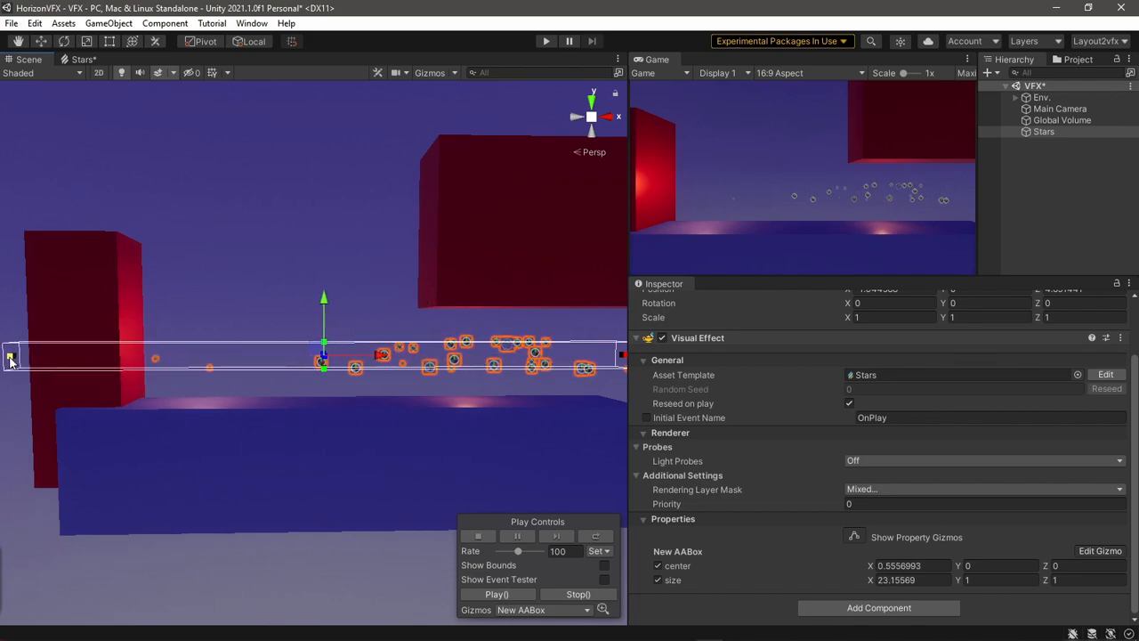
{"action": "left_click_drag", "start_coordinate": [324, 342], "coordinate": [314, 61]}
{"action": "left_click_drag", "start_coordinate": [323, 367], "coordinate": [322, 614]}
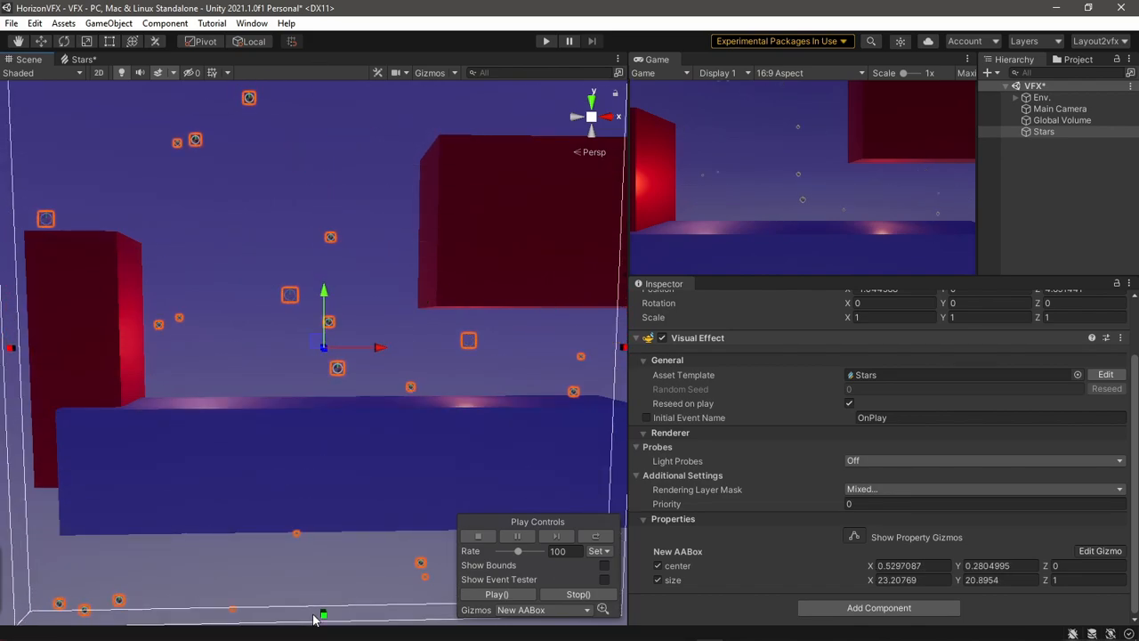
{"action": "left_click_drag", "start_coordinate": [10, 348], "coordinate": [0, 348]}
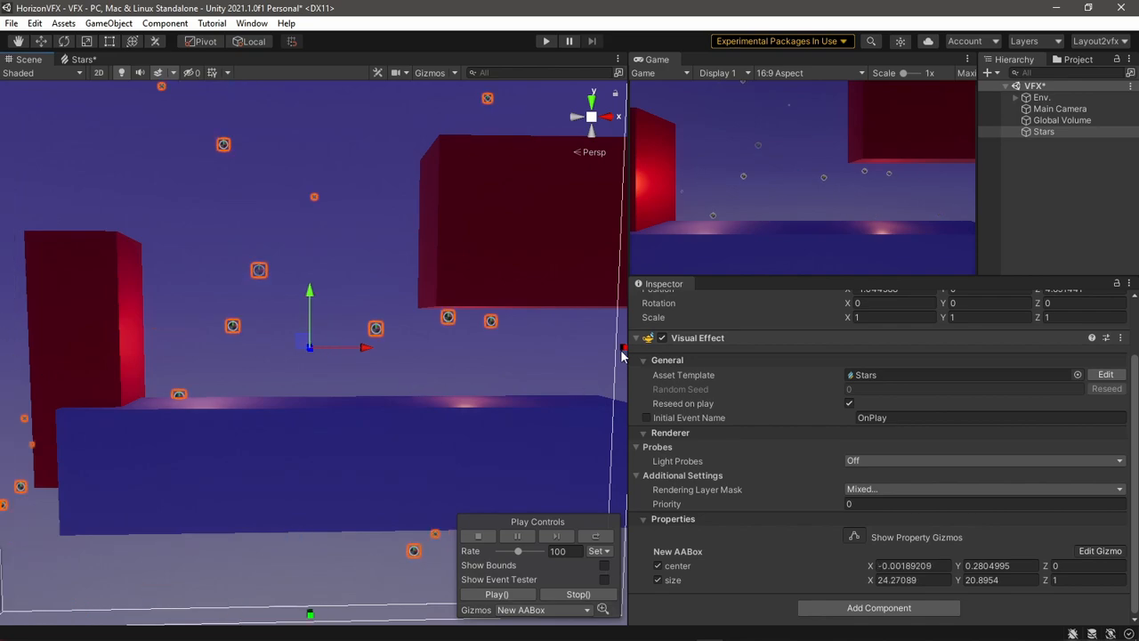
{"action": "left_click_drag", "start_coordinate": [623, 347], "coordinate": [628, 347]}
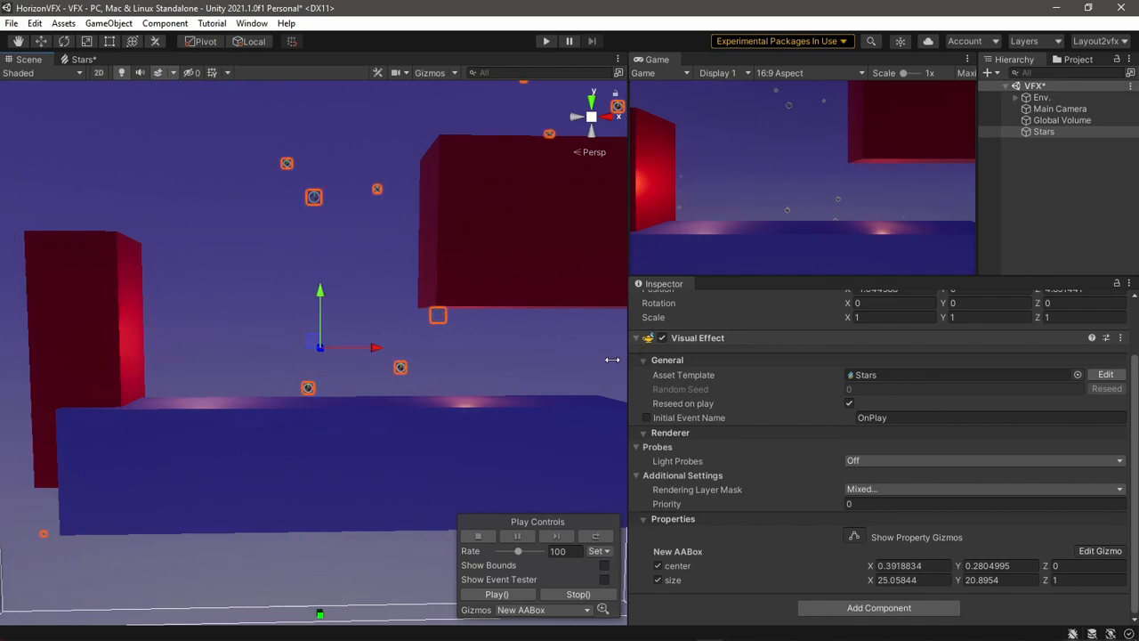
- Set the Constant Spawn Rate to 1000 and the Initialize Particle capacity to 2000 in the Stars graph
{"action": "left_click", "coordinate": [78, 60]}
{"action": "middle_click_drag", "start_coordinate": [356, 154], "coordinate": [253, 271]}
{"action": "left_click", "coordinate": [454, 71]}
{"action": "scroll", "coordinate": [321, 247], "scroll_direction": "up", "scroll_amount": 5}
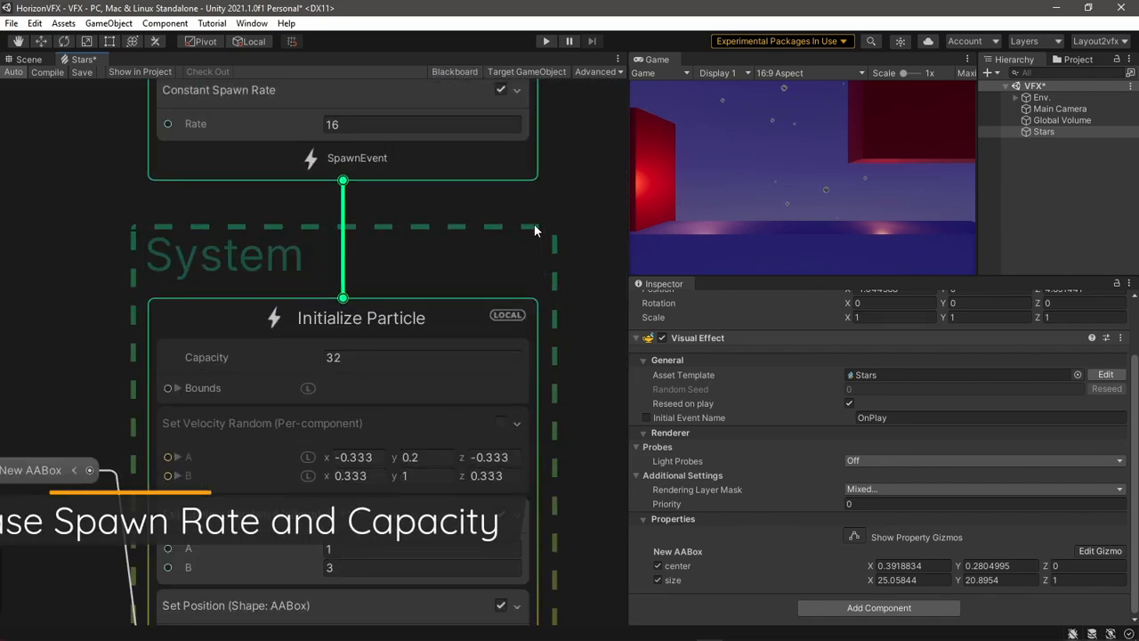
{"action": "left_click", "coordinate": [321, 248]}
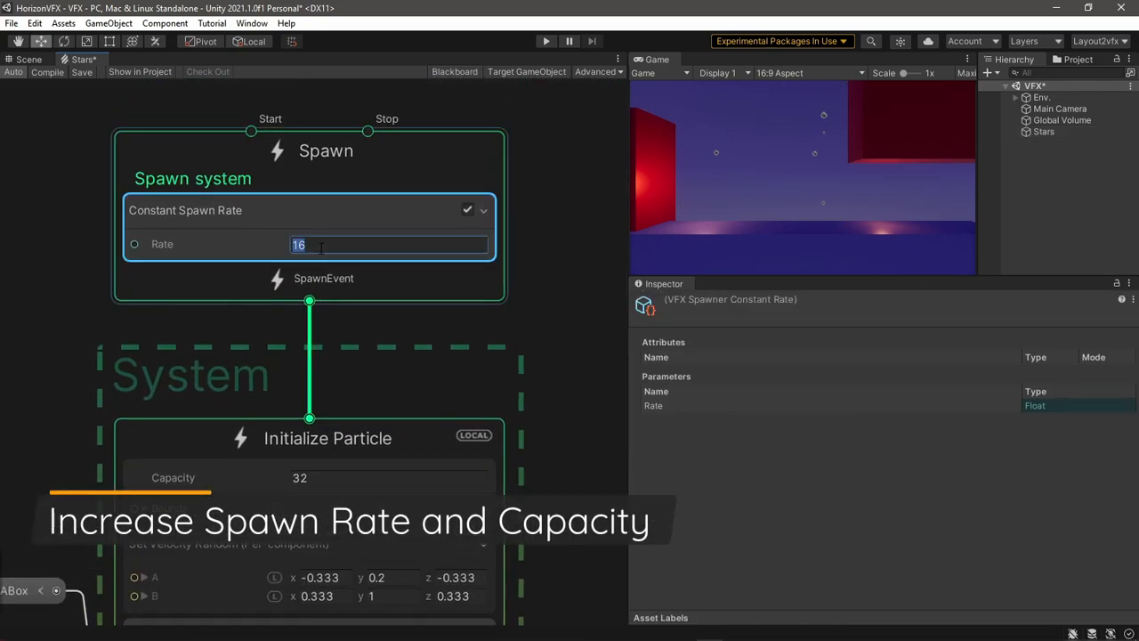
{"action": "left_click", "coordinate": [409, 313]}
{"action": "left_click", "coordinate": [338, 477]}
{"action": "type", "text": "2000"}
{"action": "left_click", "coordinate": [510, 392]}
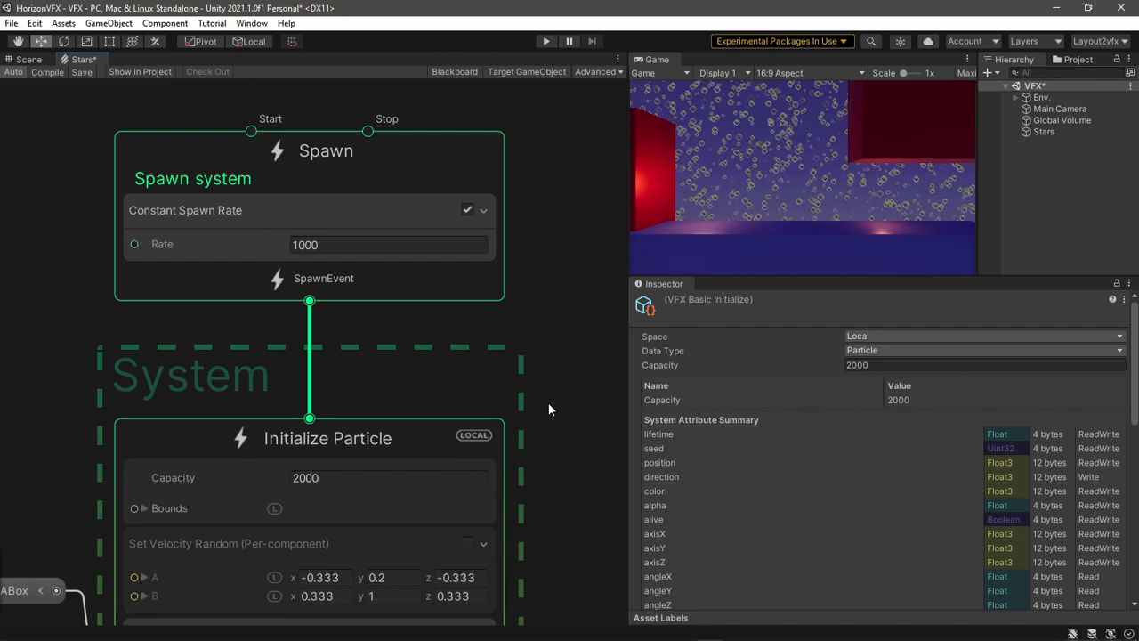
- Set the random particle lifetime range to A 5 and B 20
{"action": "scroll", "coordinate": [542, 454], "scroll_direction": "down", "scroll_amount": 1}
{"action": "middle_click_drag", "start_coordinate": [542, 426], "coordinate": [577, 199]}
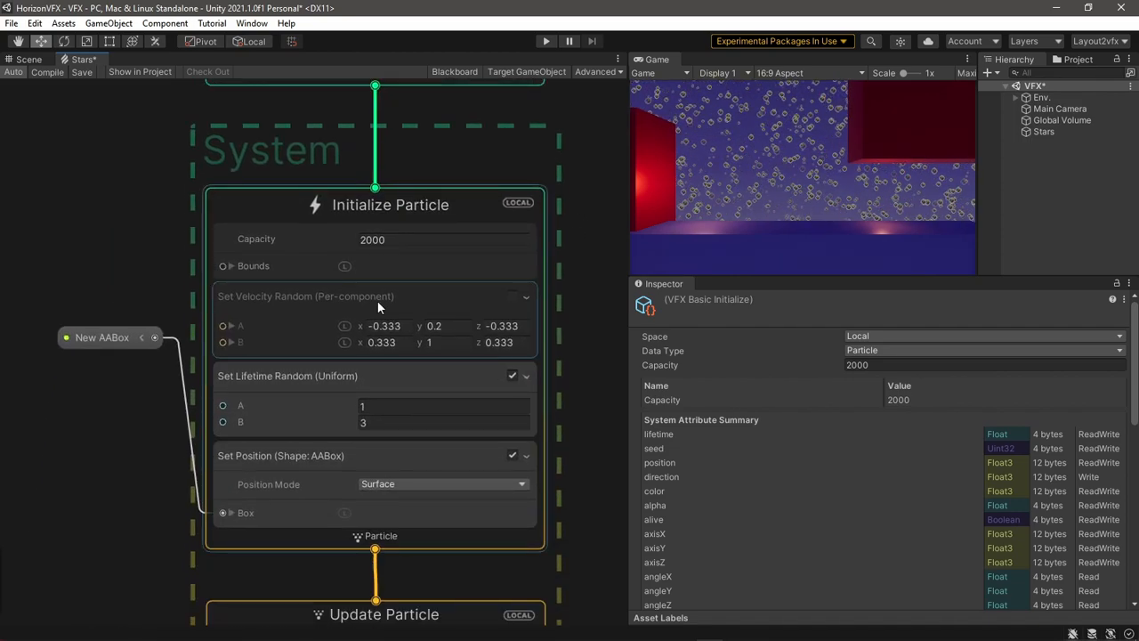
{"action": "left_click", "coordinate": [395, 407]}
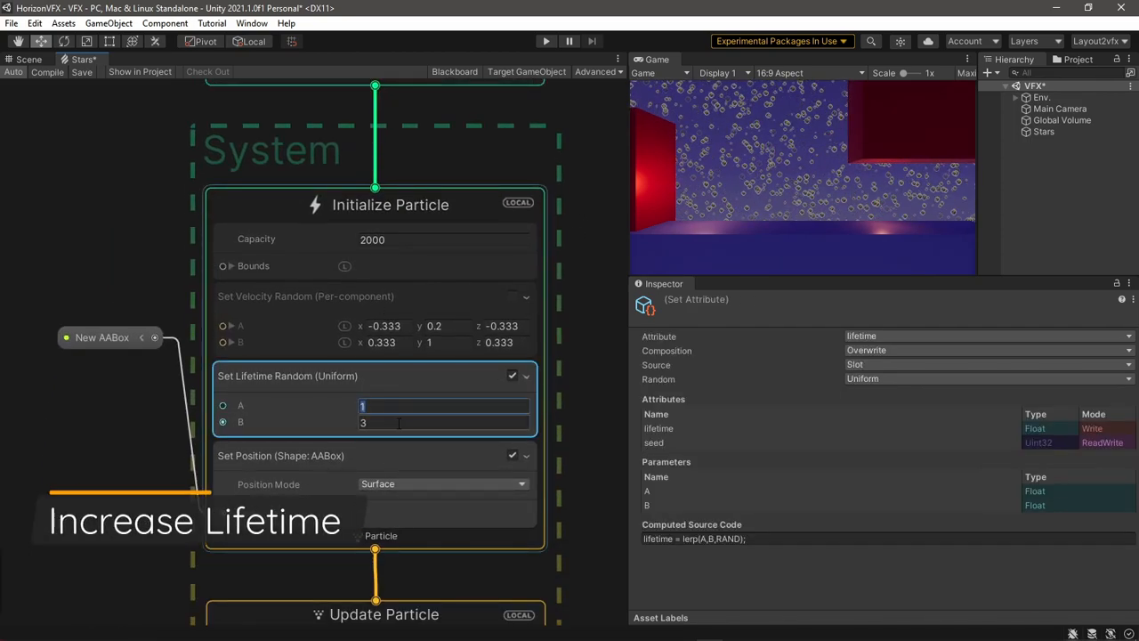
{"action": "type", "text": "5"}
{"action": "left_click", "coordinate": [394, 422]}
{"action": "type", "text": "20"}
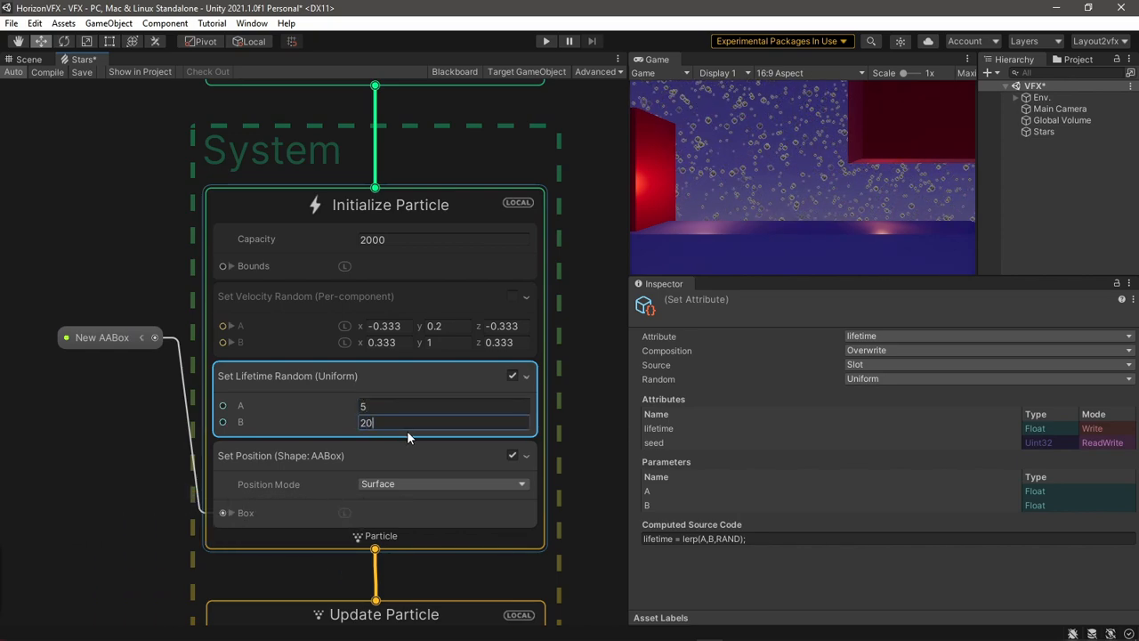
- Set the Output Particle Quad's main texture to Default-Particle and check the stars in the scene
{"action": "middle_click_drag", "start_coordinate": [564, 454], "coordinate": [555, 245]}
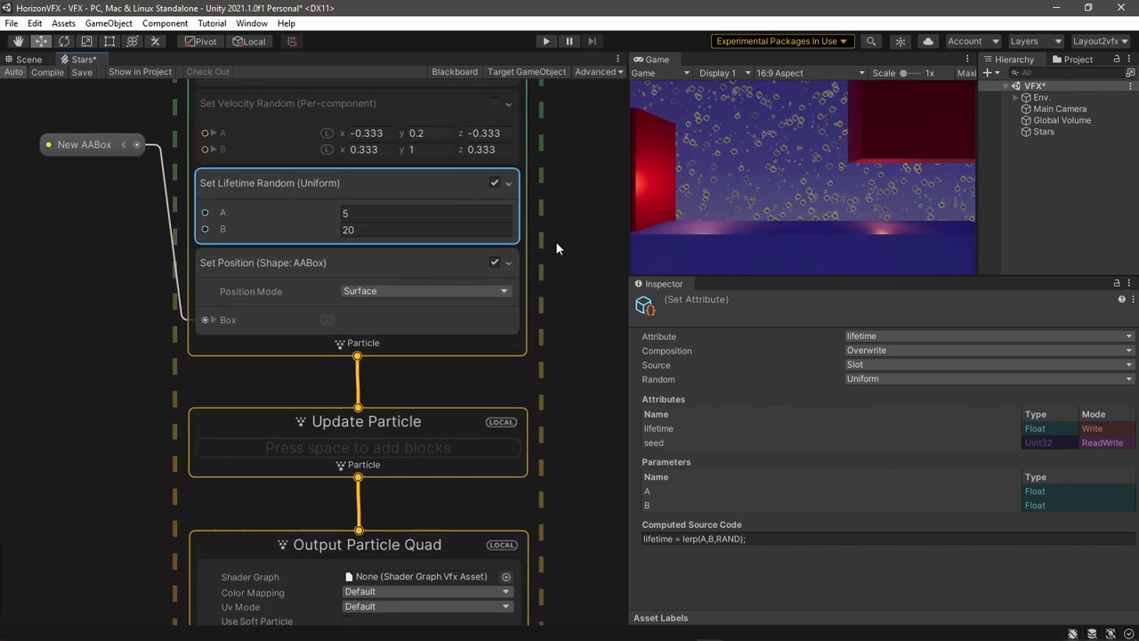
{"action": "middle_click_drag", "start_coordinate": [515, 472], "coordinate": [579, 313]}
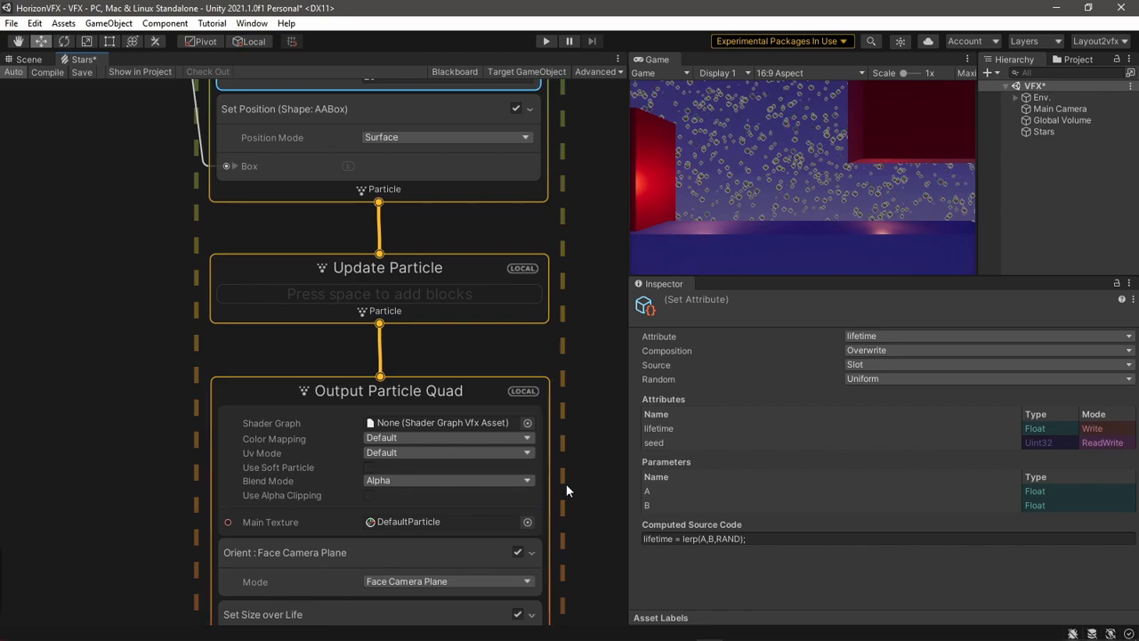
{"action": "middle_click_drag", "start_coordinate": [562, 483], "coordinate": [482, 304]}
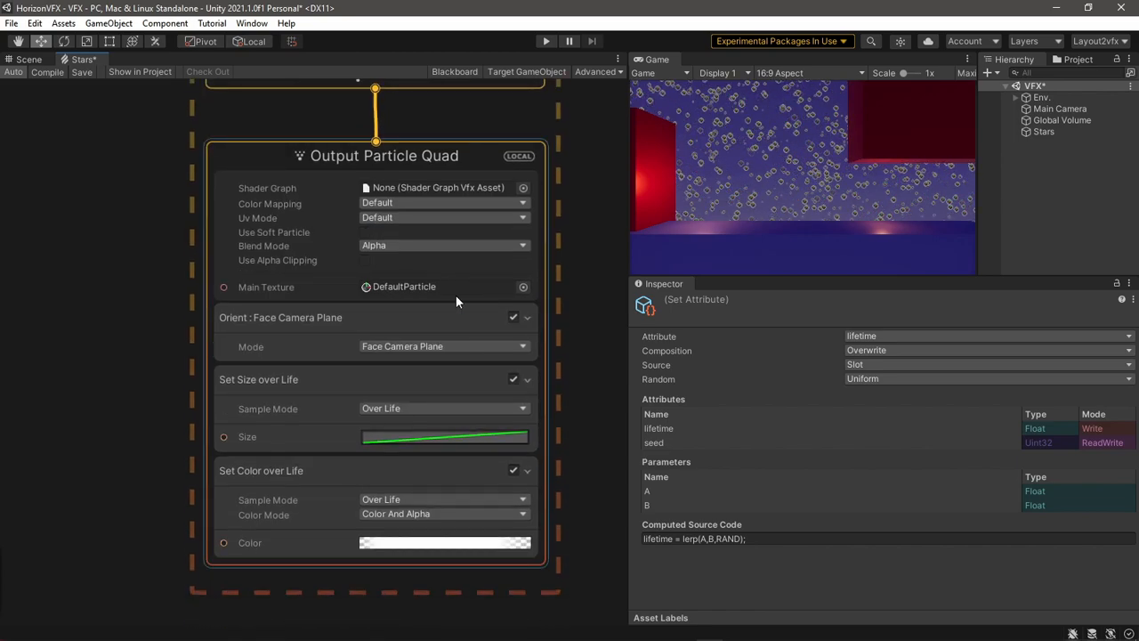
{"action": "left_click", "coordinate": [523, 286]}
{"action": "left_click_drag", "start_coordinate": [914, 364], "coordinate": [922, 460]}
{"action": "left_click", "coordinate": [572, 345]}
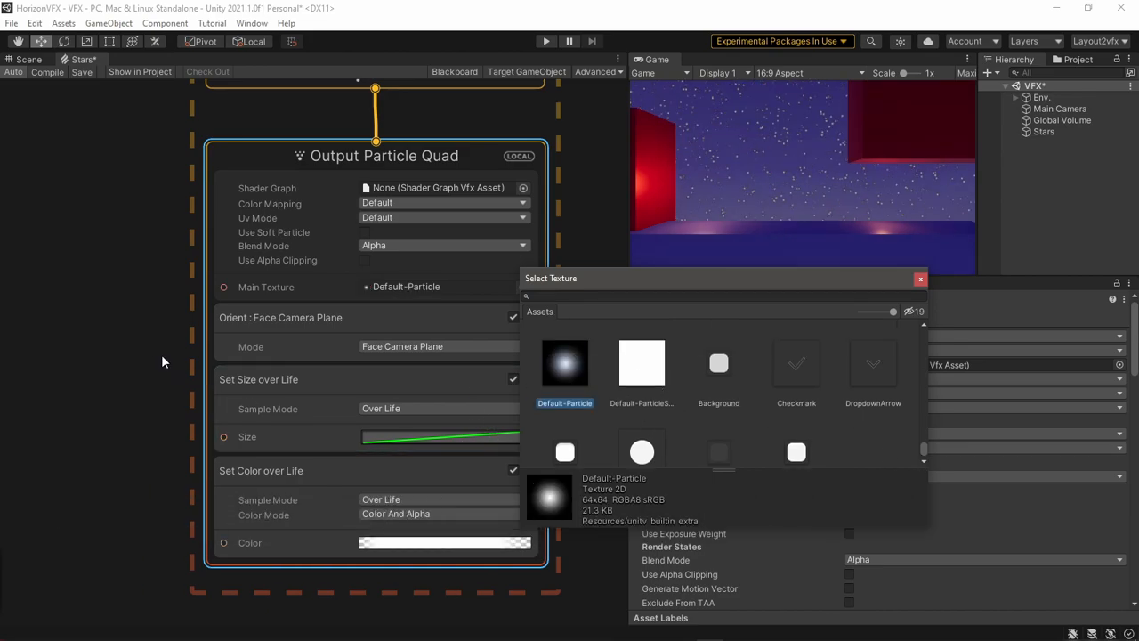
{"action": "left_click", "coordinate": [145, 338]}
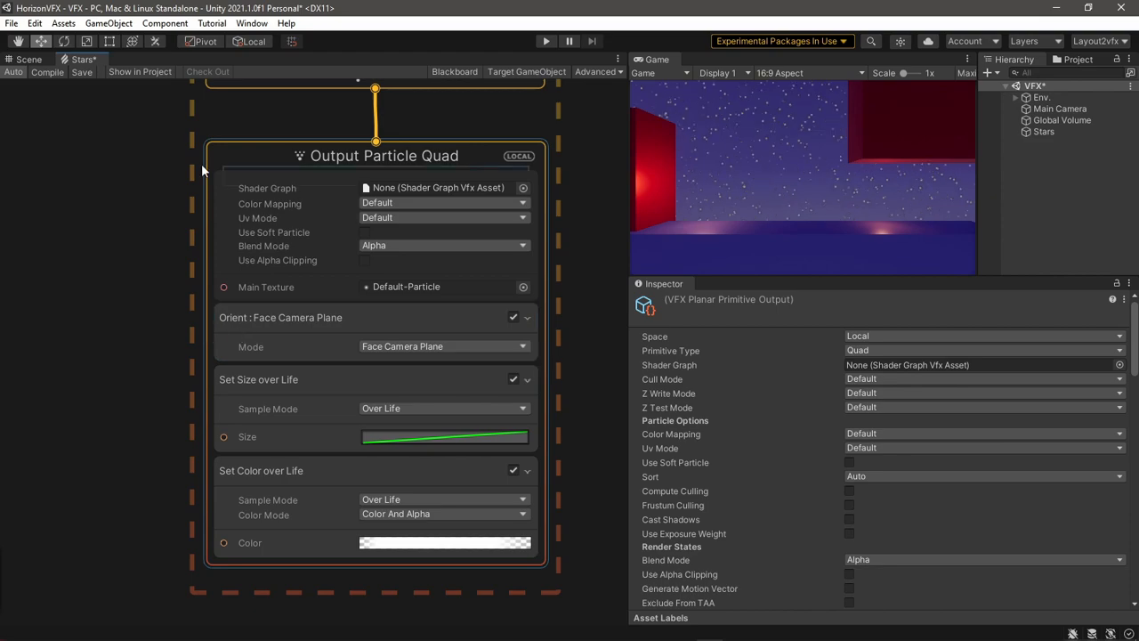
{"action": "left_click", "coordinate": [22, 61]}
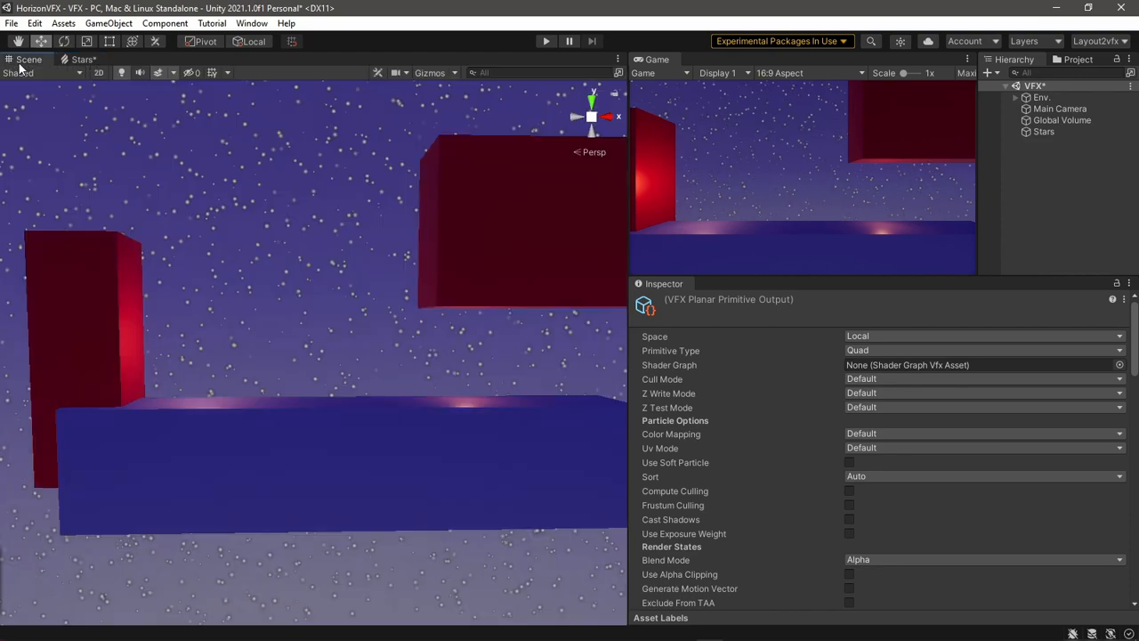
- Change the Sample Mode of the Output Particle Quad's Set Size over Life block to Random
{"action": "left_click", "coordinate": [79, 58]}
{"action": "left_click", "coordinate": [515, 409]}
{"action": "left_click", "coordinate": [402, 455]}
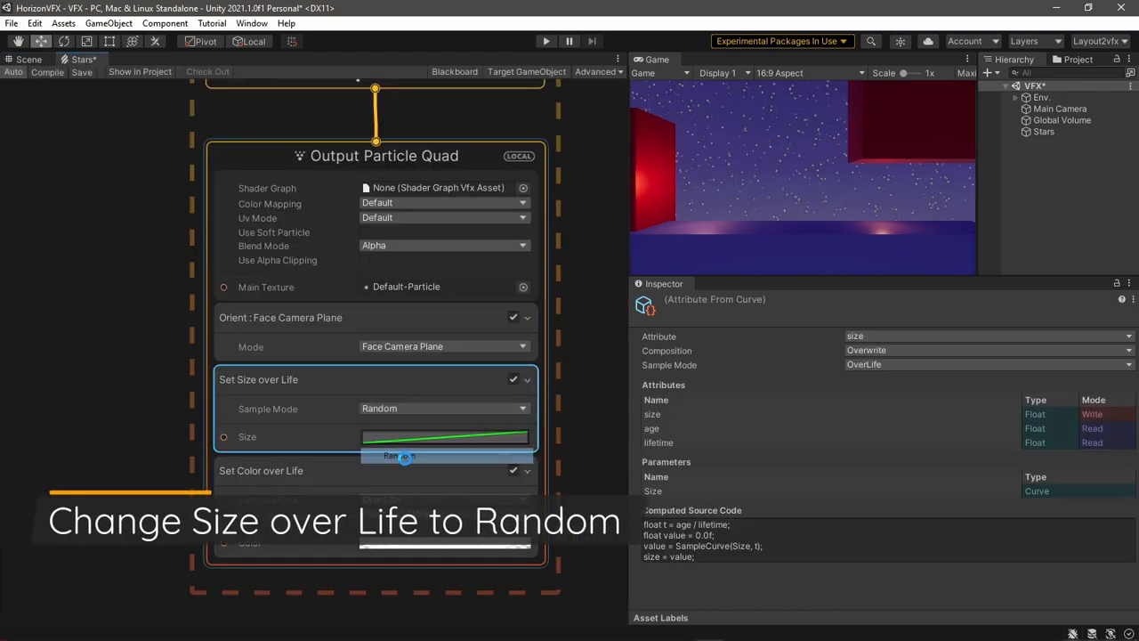
- Lower the random size curve to about 0.06 at its start and about 0.25 at its end, and check the scene
{"action": "left_click", "coordinate": [452, 445]}
{"action": "left_click_drag", "start_coordinate": [479, 546], "coordinate": [481, 554]}
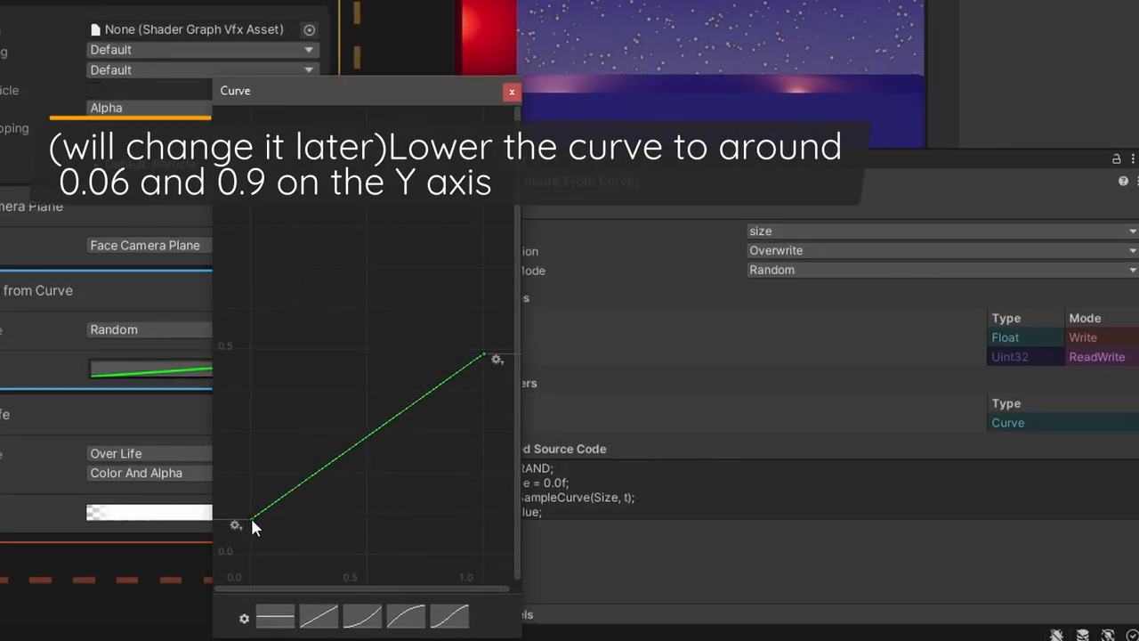
{"action": "mouse_move", "coordinate": [251, 525]}
{"action": "left_mouse_down"}
{"action": "mouse_move", "coordinate": [248, 541]}
{"action": "mouse_move", "coordinate": [252, 528]}
{"action": "left_mouse_up"}
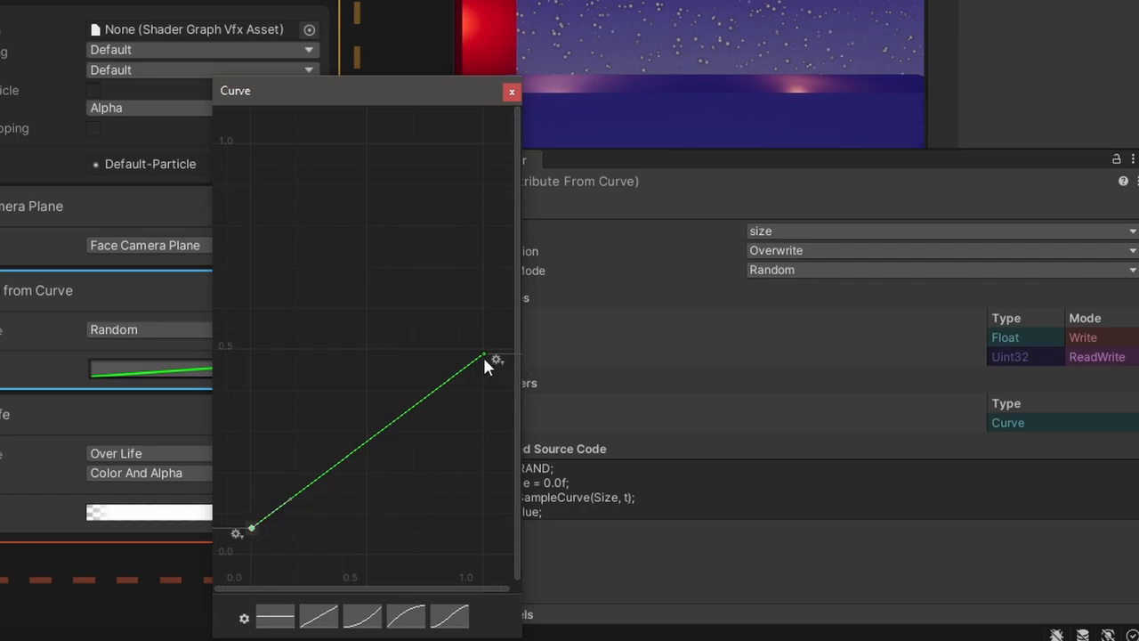
{"action": "left_click", "coordinate": [496, 361]}
{"action": "left_click", "coordinate": [485, 359]}
{"action": "left_click_drag", "start_coordinate": [485, 359], "coordinate": [482, 448]}
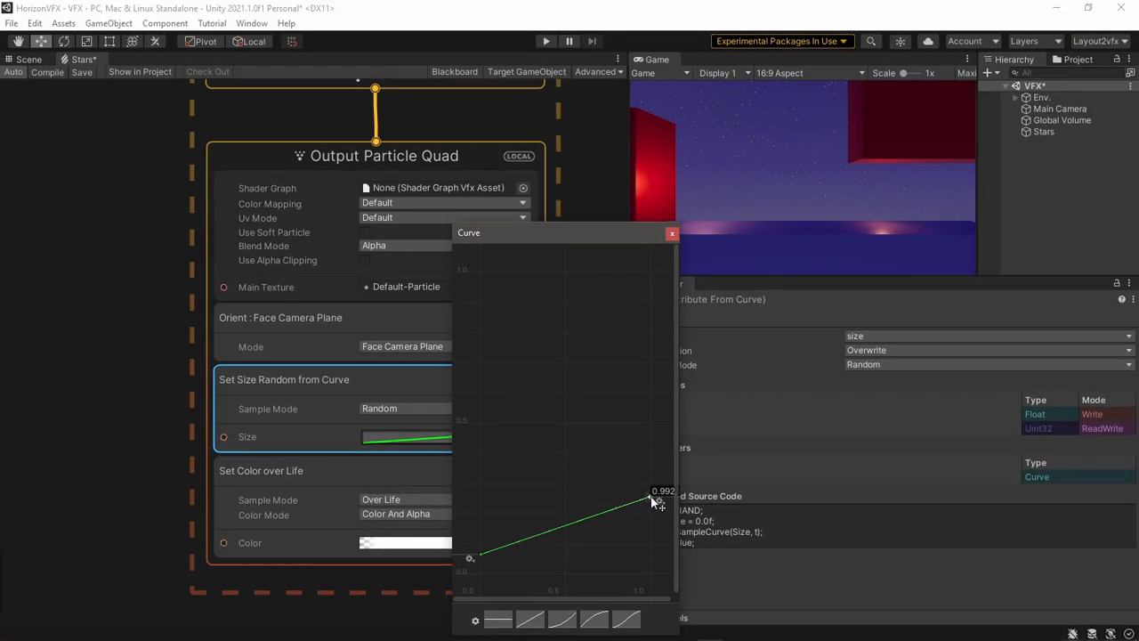
{"action": "left_click", "coordinate": [671, 234]}
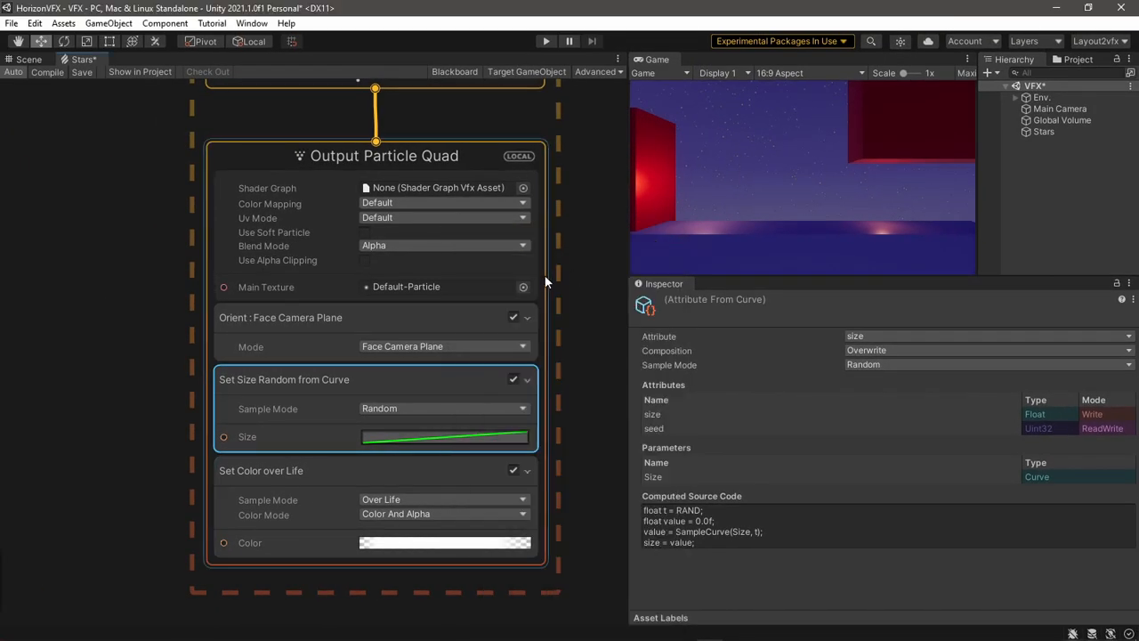
{"action": "left_click", "coordinate": [29, 60]}
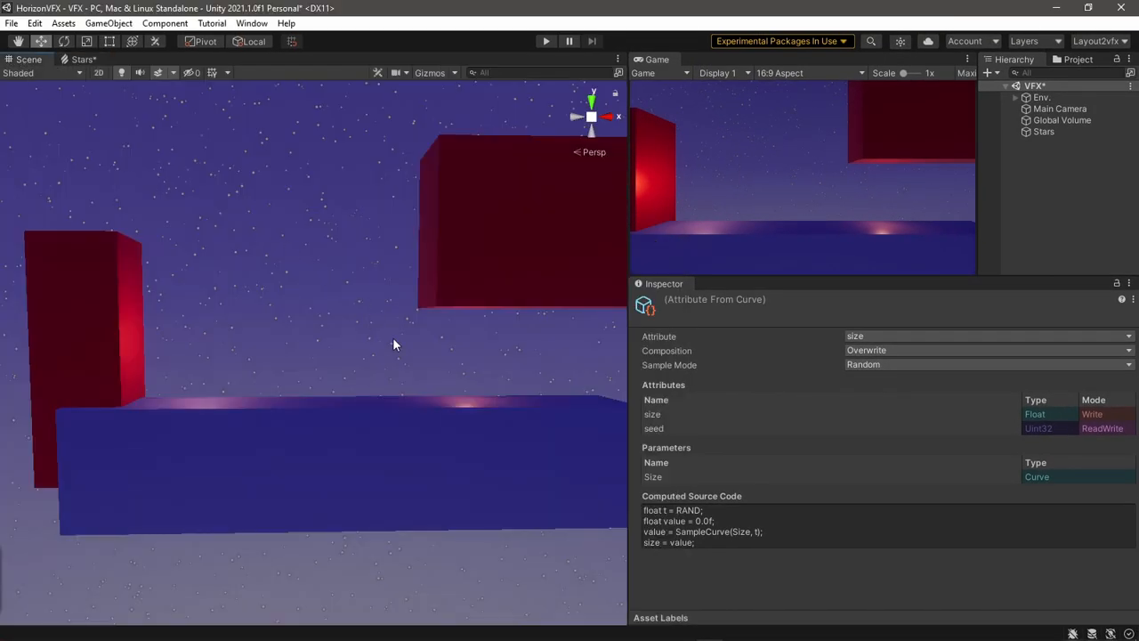
- Set the first color key of the Set Color over Life gradient to light red, RGB 255, 134, 134, with intensity 1
{"action": "left_click", "coordinate": [79, 61]}
{"action": "left_click", "coordinate": [445, 542]}
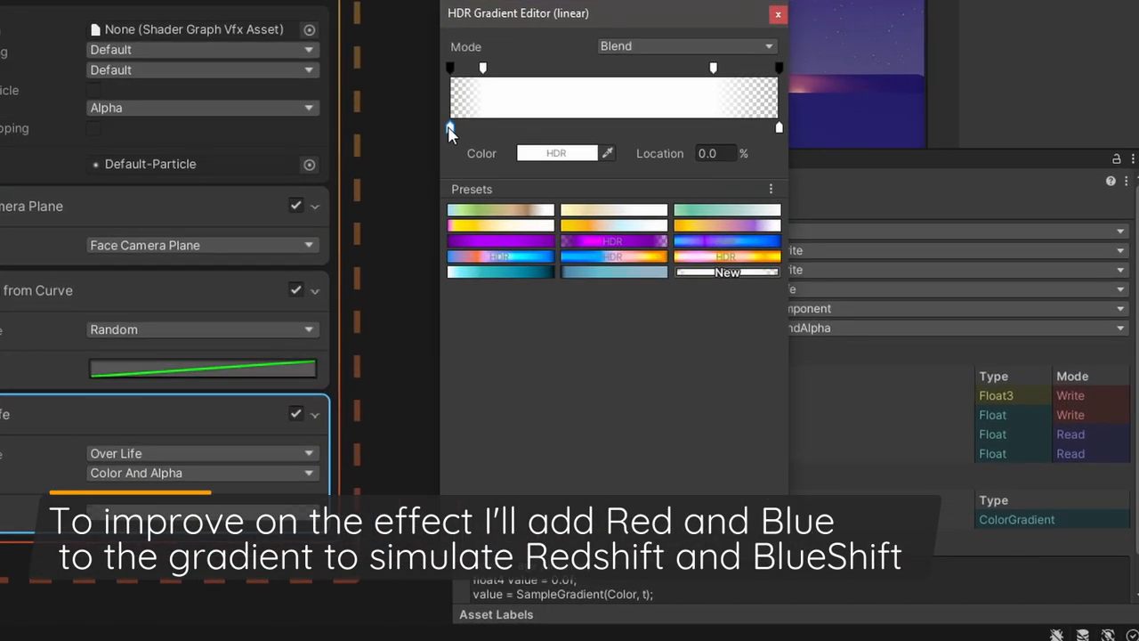
{"action": "left_click", "coordinate": [553, 157]}
{"action": "left_click_drag", "start_coordinate": [679, 298], "coordinate": [655, 257]}
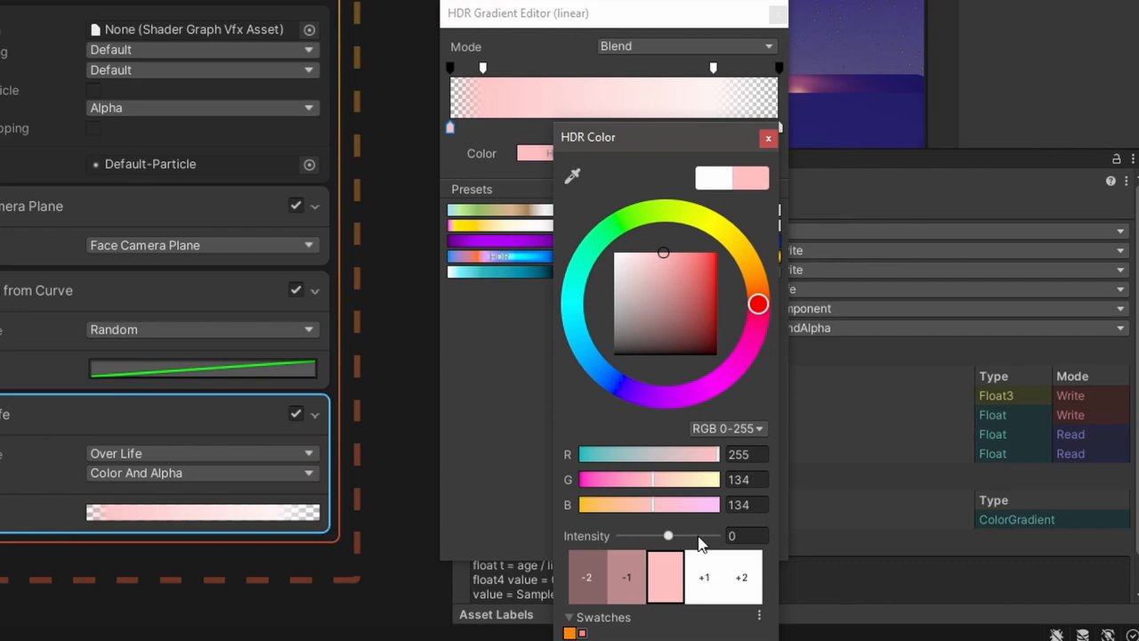
{"action": "left_click", "coordinate": [703, 589]}
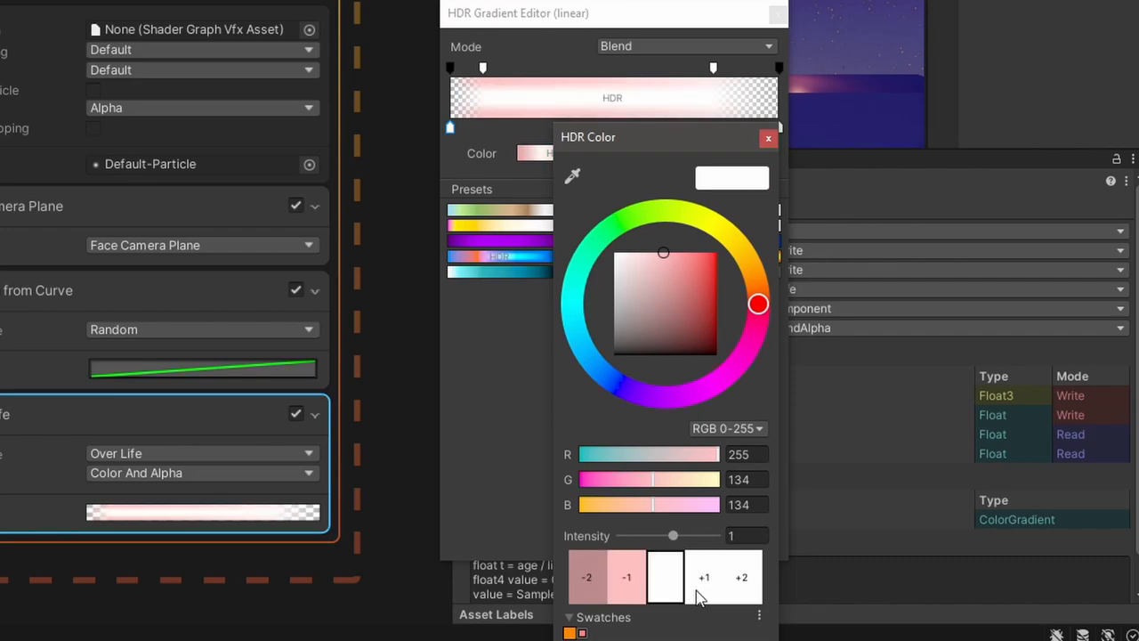
{"action": "left_click", "coordinate": [768, 138]}
- Set the last color key of the Set Color over Life gradient to light blue, RGB about 120, 156, 255, with intensity 1
{"action": "left_click", "coordinate": [780, 128]}
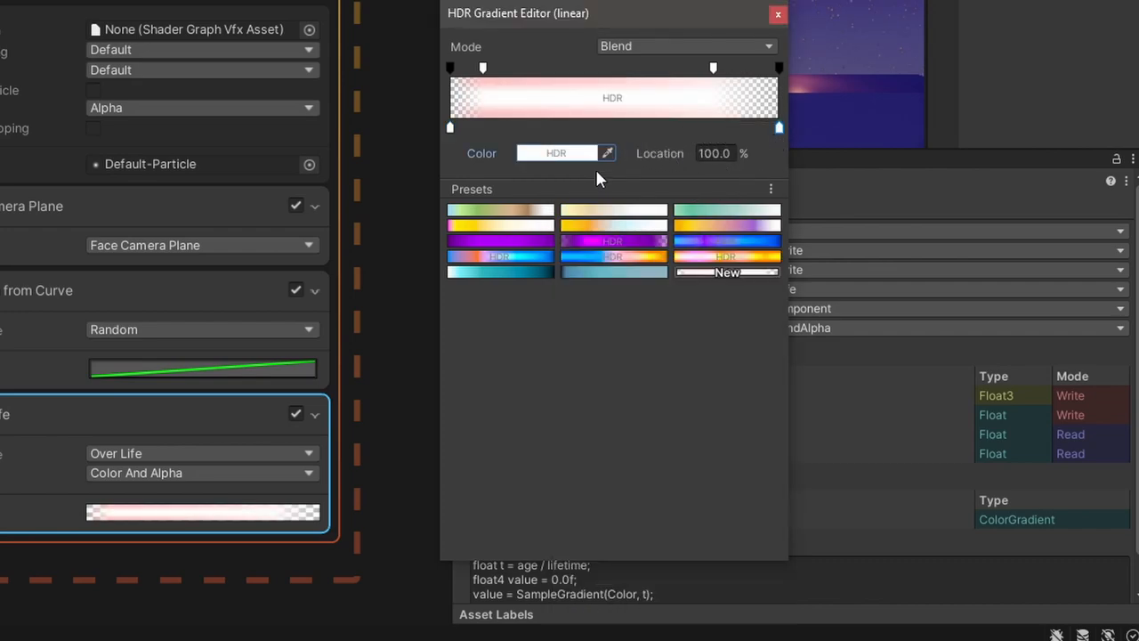
{"action": "left_click", "coordinate": [558, 153]}
{"action": "left_click", "coordinate": [603, 358]}
{"action": "mouse_move", "coordinate": [640, 284]}
{"action": "left_mouse_down"}
{"action": "mouse_move", "coordinate": [650, 241]}
{"action": "mouse_move", "coordinate": [663, 242]}
{"action": "left_mouse_up"}
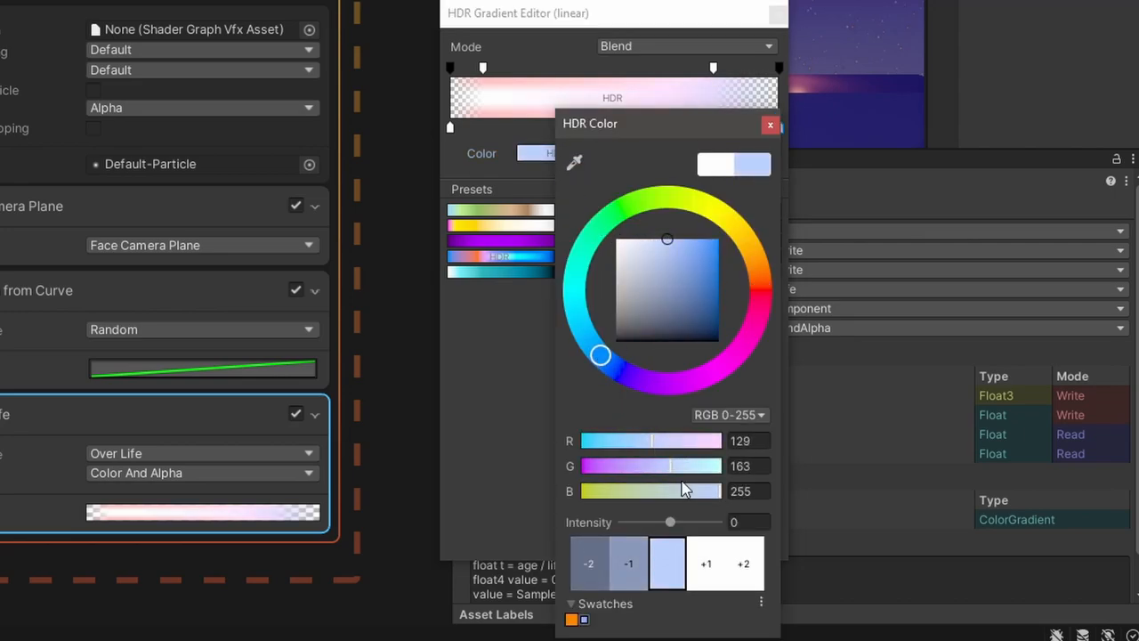
{"action": "left_click", "coordinate": [709, 565]}
{"action": "left_click_drag", "start_coordinate": [667, 240], "coordinate": [675, 244]}
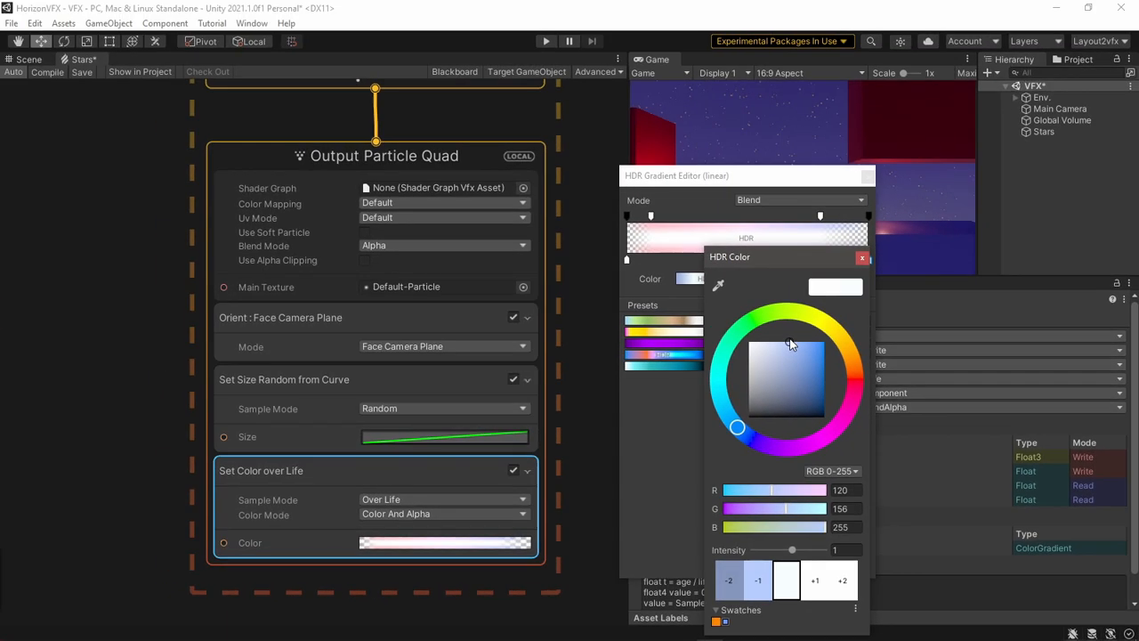
{"action": "left_click", "coordinate": [863, 259]}
{"action": "left_click", "coordinate": [865, 177]}
{"action": "left_click", "coordinate": [29, 59]}
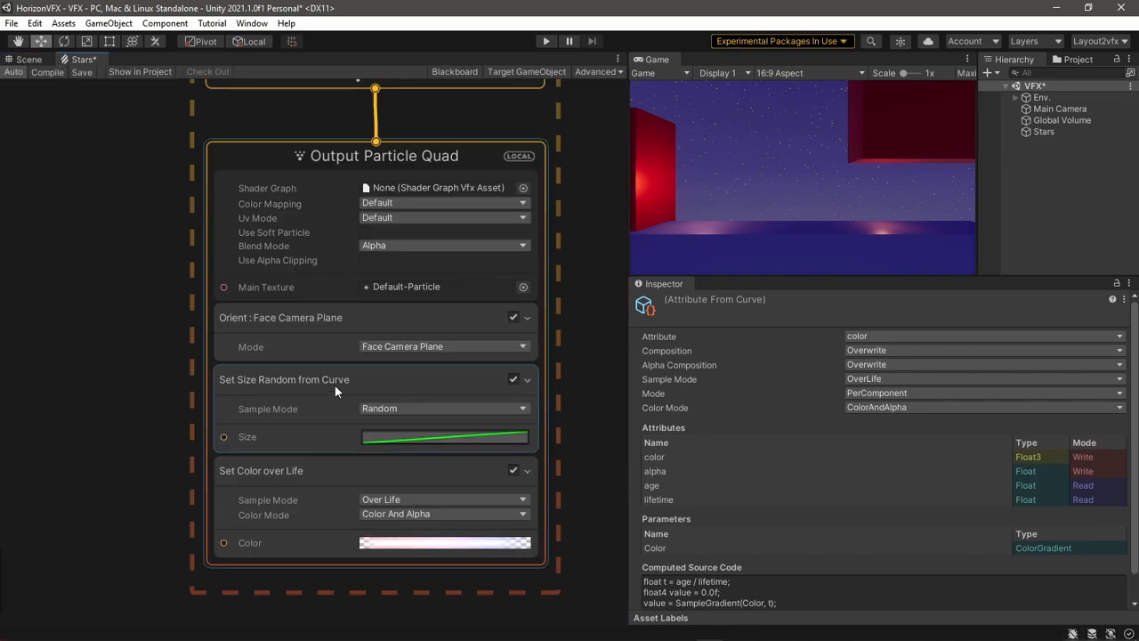
- Change the Output Particle Quad's Uv Mode to Flipbook Blend
{"action": "left_click", "coordinate": [307, 561]}
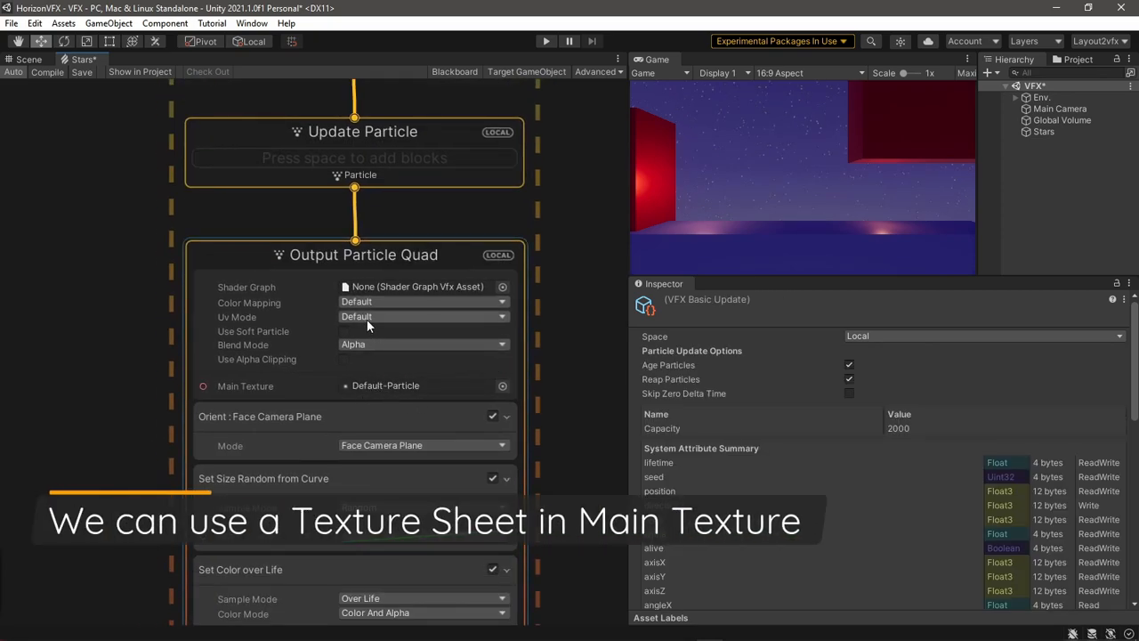
{"action": "left_click", "coordinate": [388, 317]}
{"action": "left_click", "coordinate": [389, 364]}
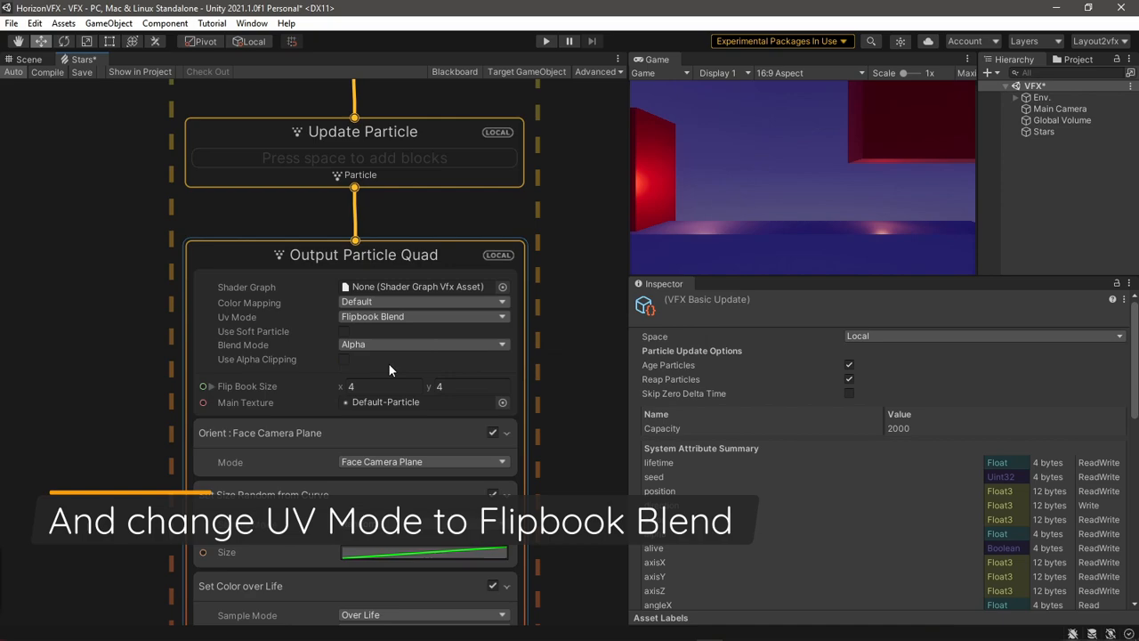
{"action": "left_click", "coordinate": [431, 408]}
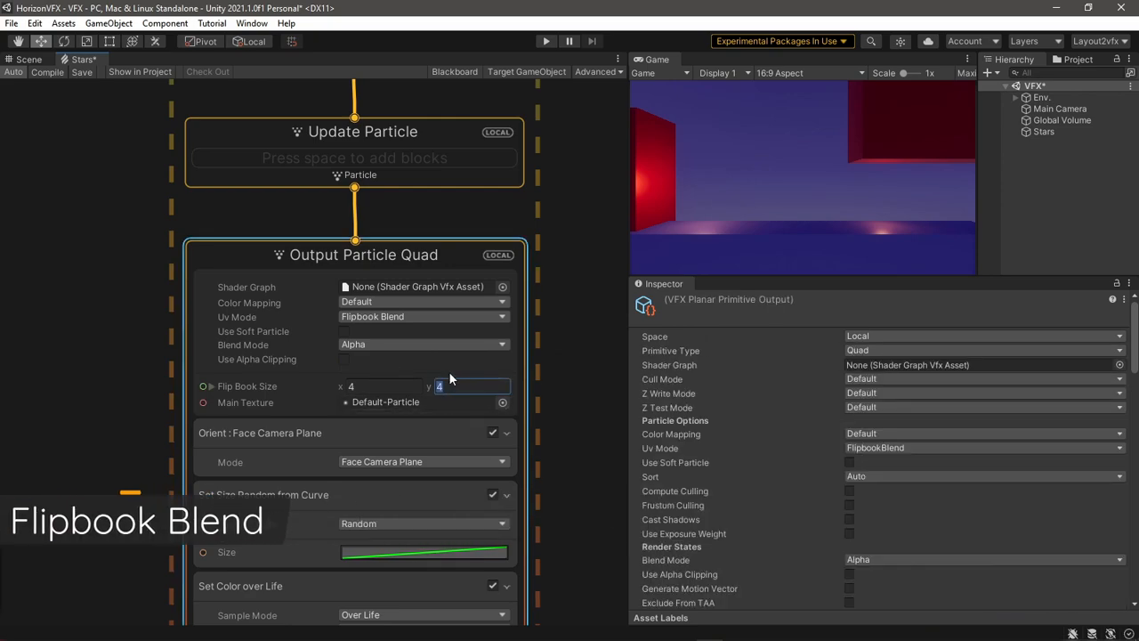
- Find and assign DecalPuddle_01_Albedo as the Output Particle Quad's main texture, and inspect the particles in the scene
{"action": "left_click", "coordinate": [503, 402]}
{"action": "scroll", "coordinate": [588, 458], "scroll_direction": "down", "scroll_amount": 1}
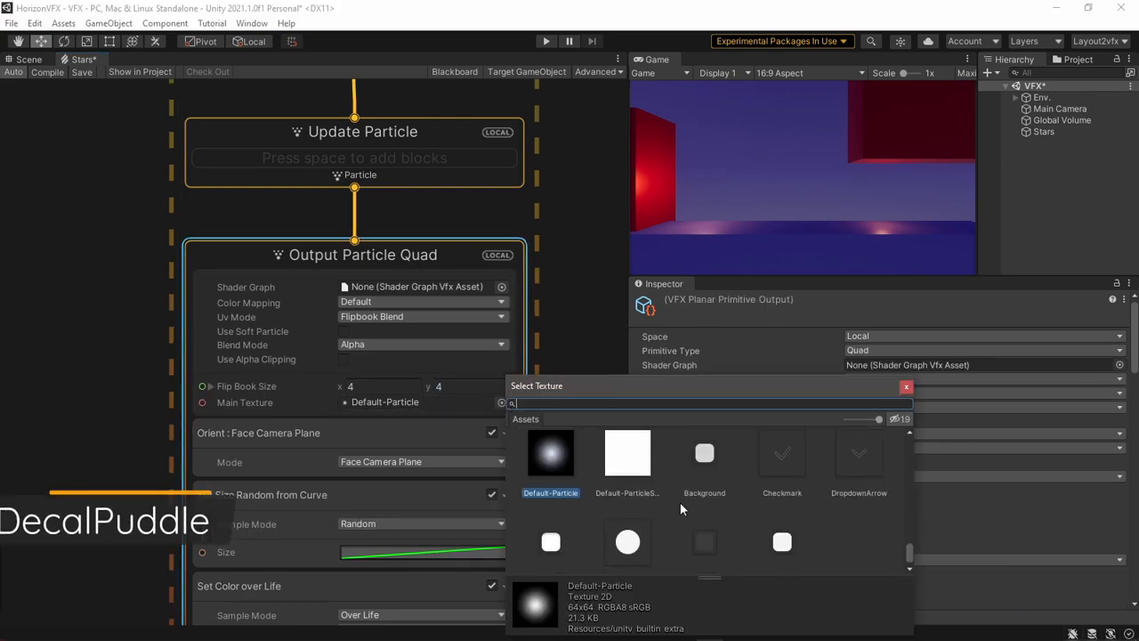
{"action": "left_click", "coordinate": [584, 407]}
{"action": "type", "text": "decal"}
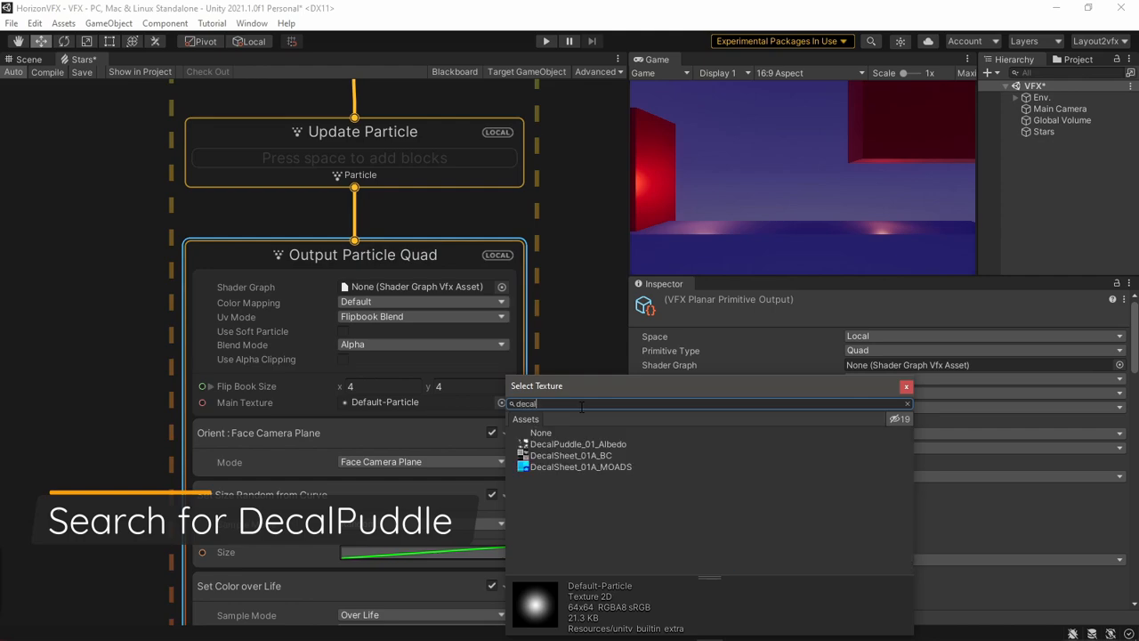
{"action": "left_click", "coordinate": [571, 445]}
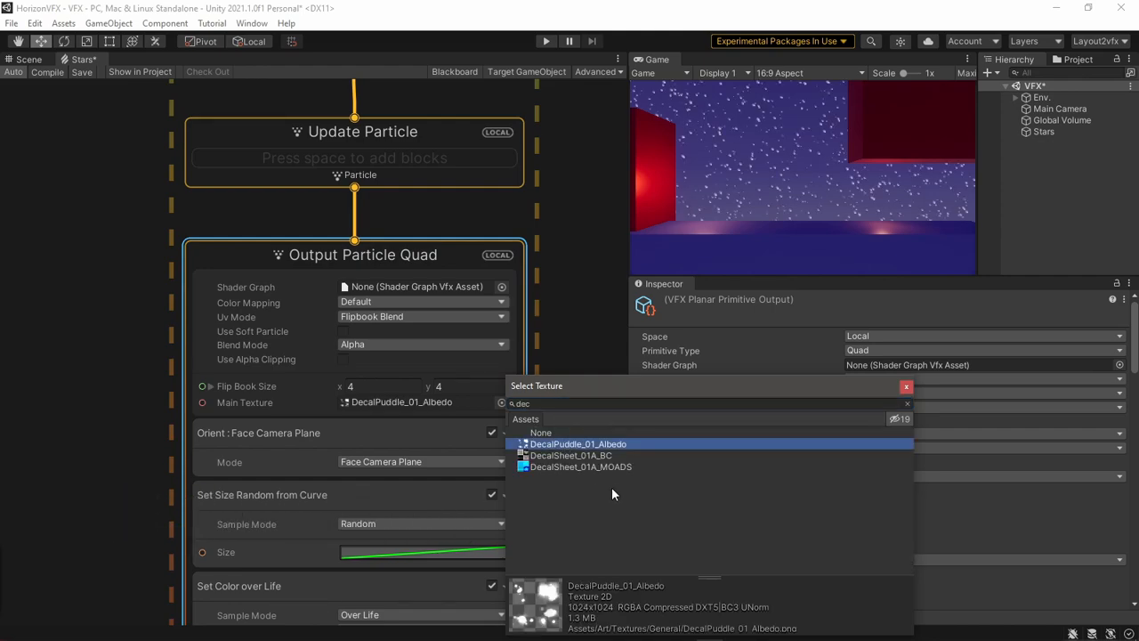
{"action": "double_click", "coordinate": [541, 450]}
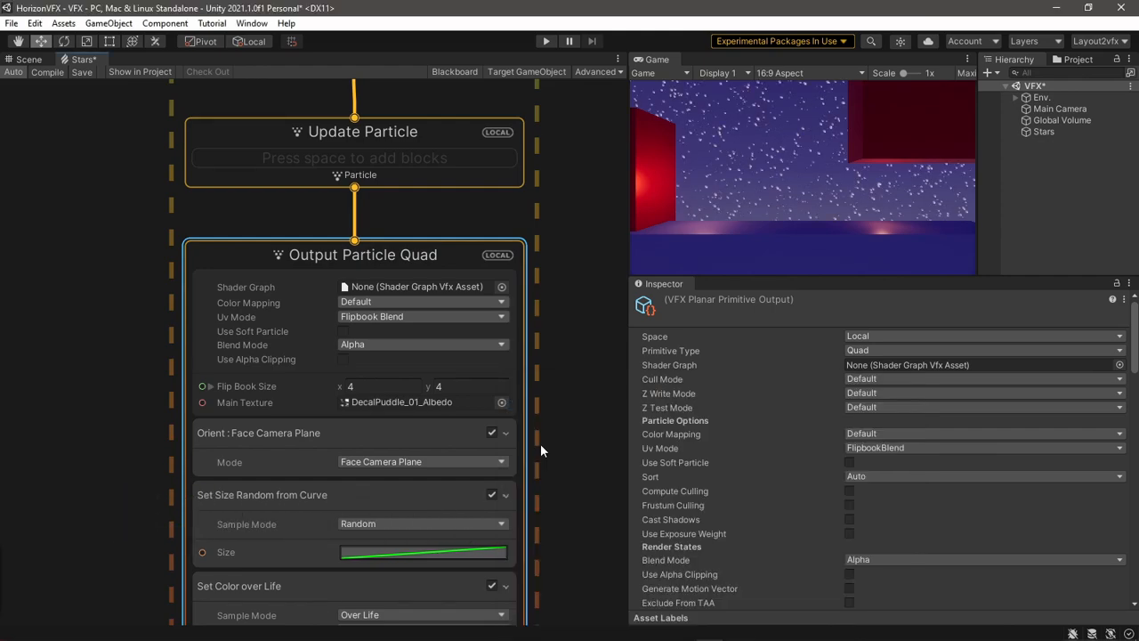
{"action": "left_click", "coordinate": [26, 58]}
{"action": "scroll", "coordinate": [361, 329], "scroll_direction": "up", "scroll_amount": 4}
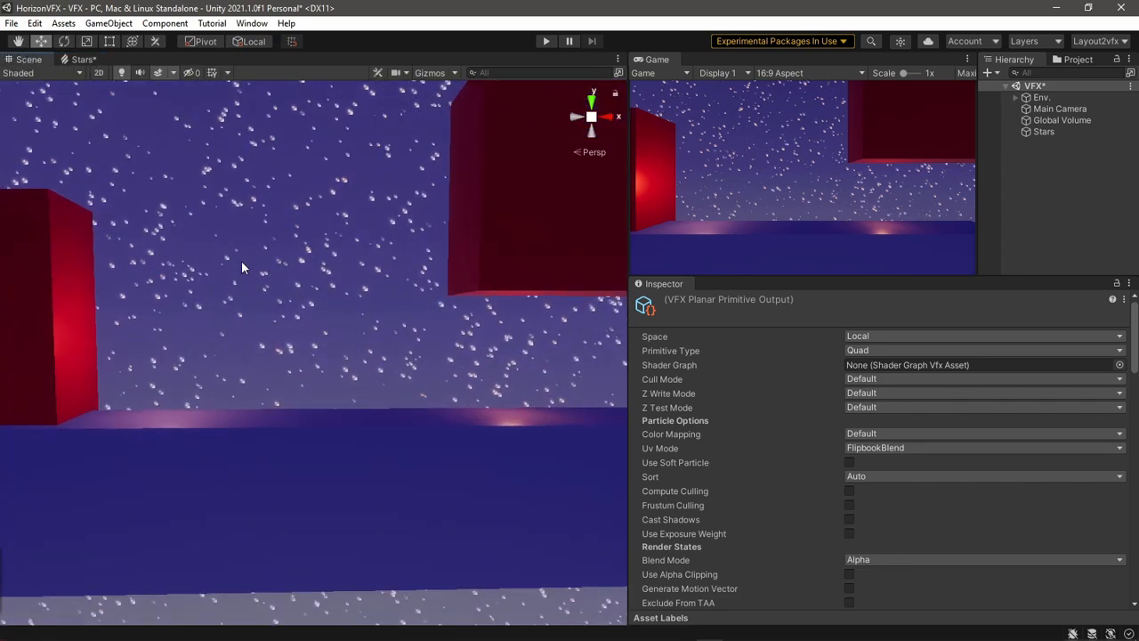
- Set the Output Particle Quad's Flip Book Size to 2 in X and 2 in Y
{"action": "left_click", "coordinate": [81, 60]}
{"action": "left_click", "coordinate": [379, 383]}
{"action": "type", "text": "2"}
{"action": "left_click", "coordinate": [454, 389]}
{"action": "type", "text": "2"}
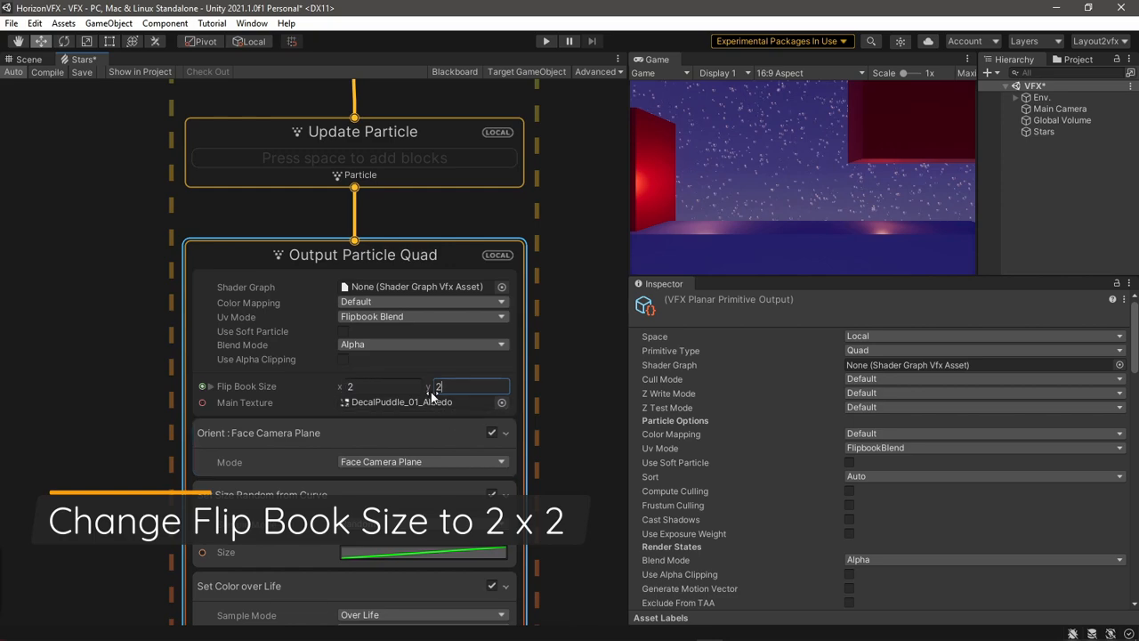
- Add a Flipbook Player block to the Update Particle context and open its Frame Rate value for editing
{"action": "left_click", "coordinate": [412, 183]}
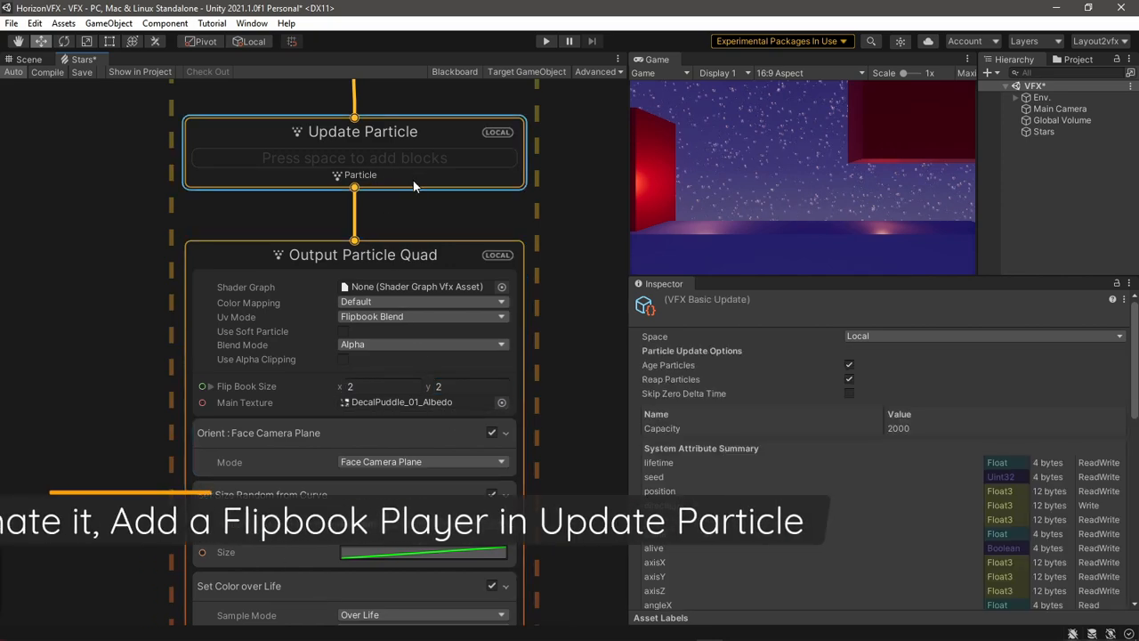
{"action": "key", "text": "space"}
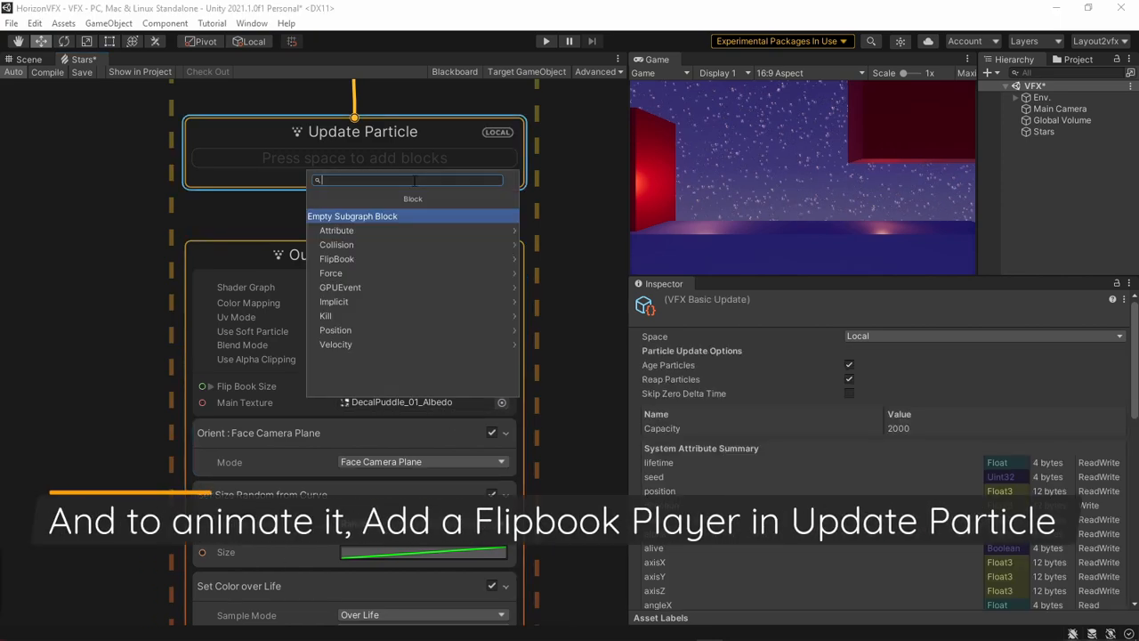
{"action": "type", "text": "flipbook"}
{"action": "key", "text": "Return"}
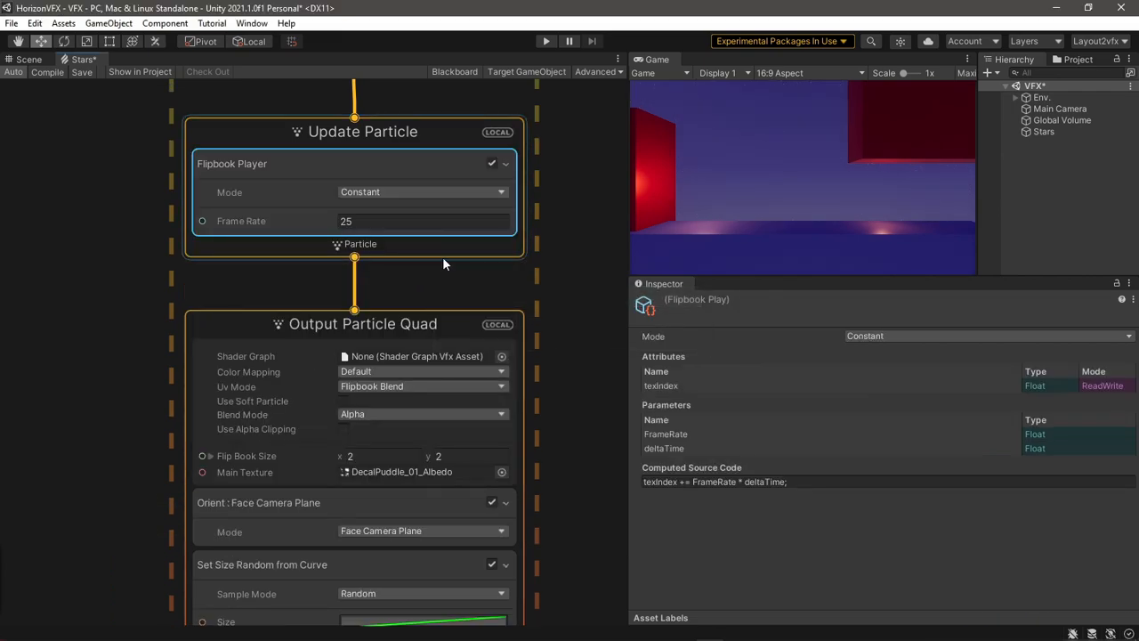
{"action": "left_click", "coordinate": [377, 221]}
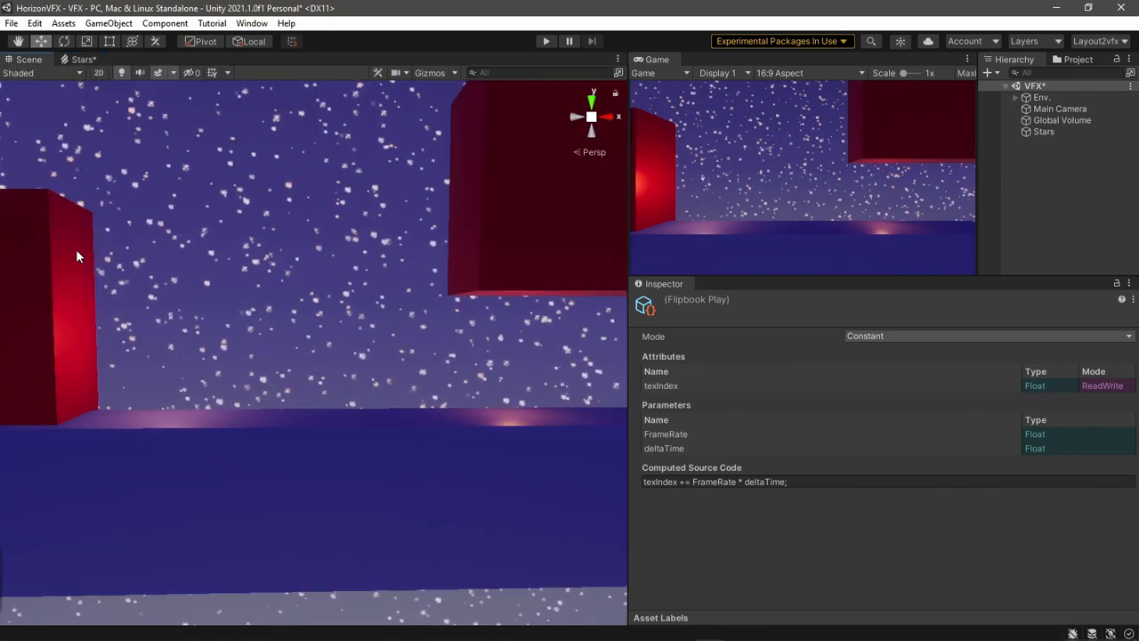
- Add a Set Size Random (Uniform) block to the Output Particle Quad and disable the Set Size Random from Curve block
{"action": "left_click", "coordinate": [82, 60]}
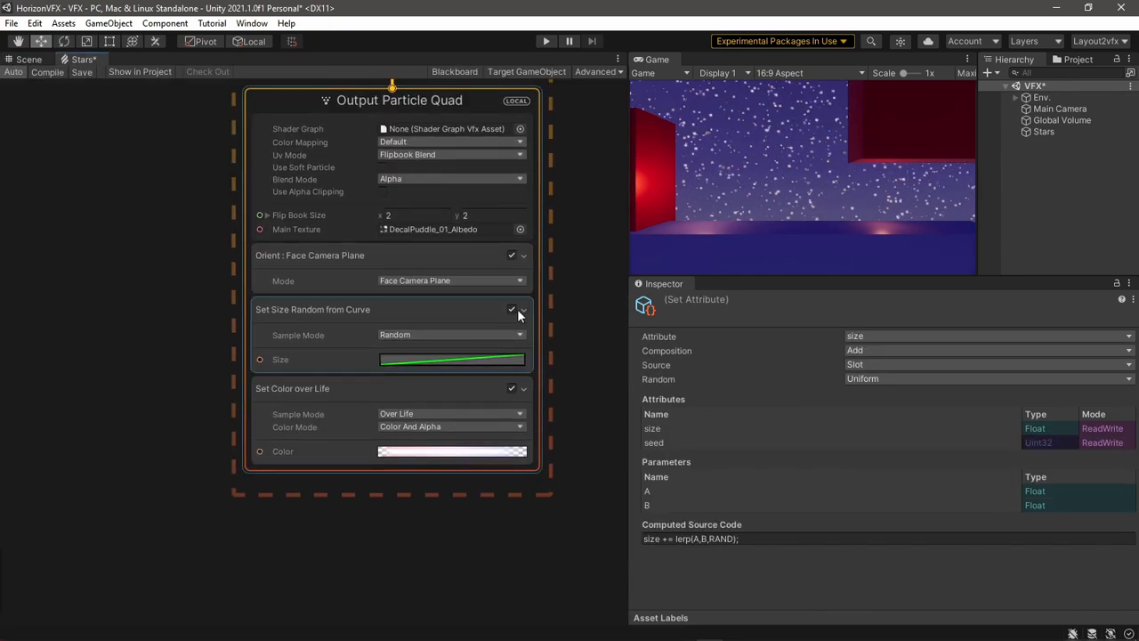
{"action": "left_click", "coordinate": [324, 465]}
{"action": "left_click", "coordinate": [461, 335]}
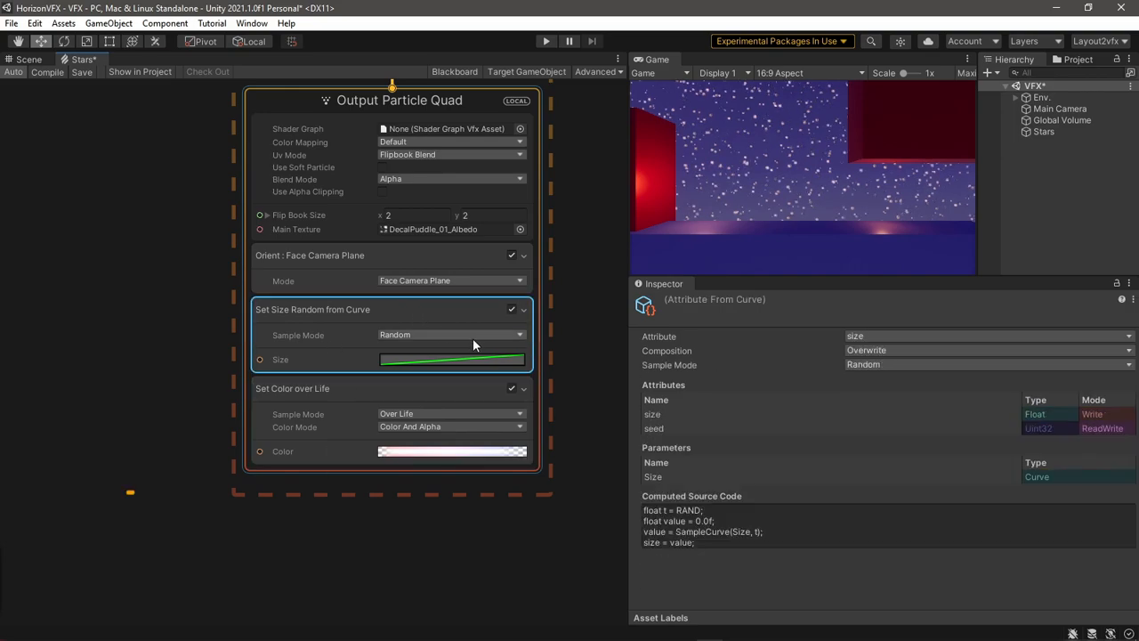
{"action": "key", "text": "space"}
{"action": "type", "text": "set size rando"}
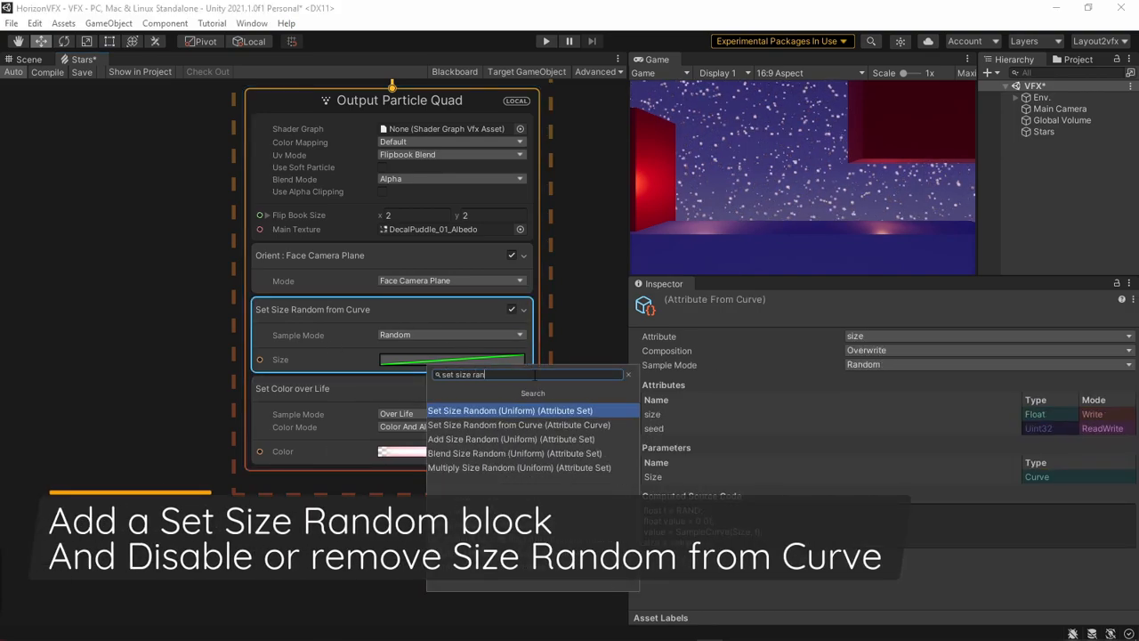
{"action": "left_click", "coordinate": [490, 410]}
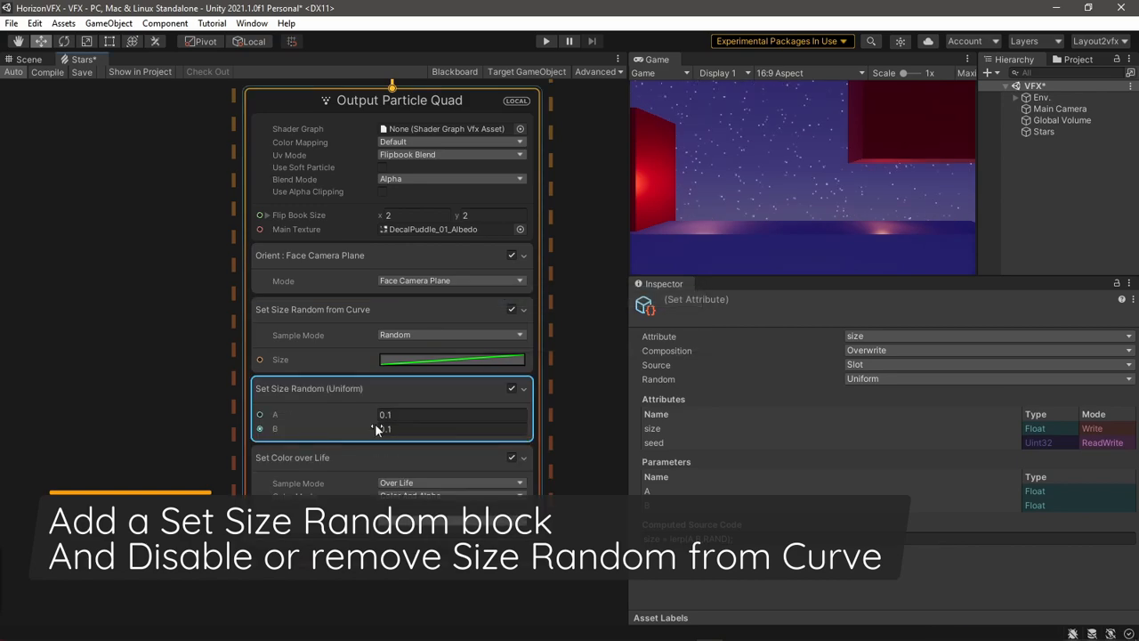
{"action": "left_click", "coordinate": [408, 413]}
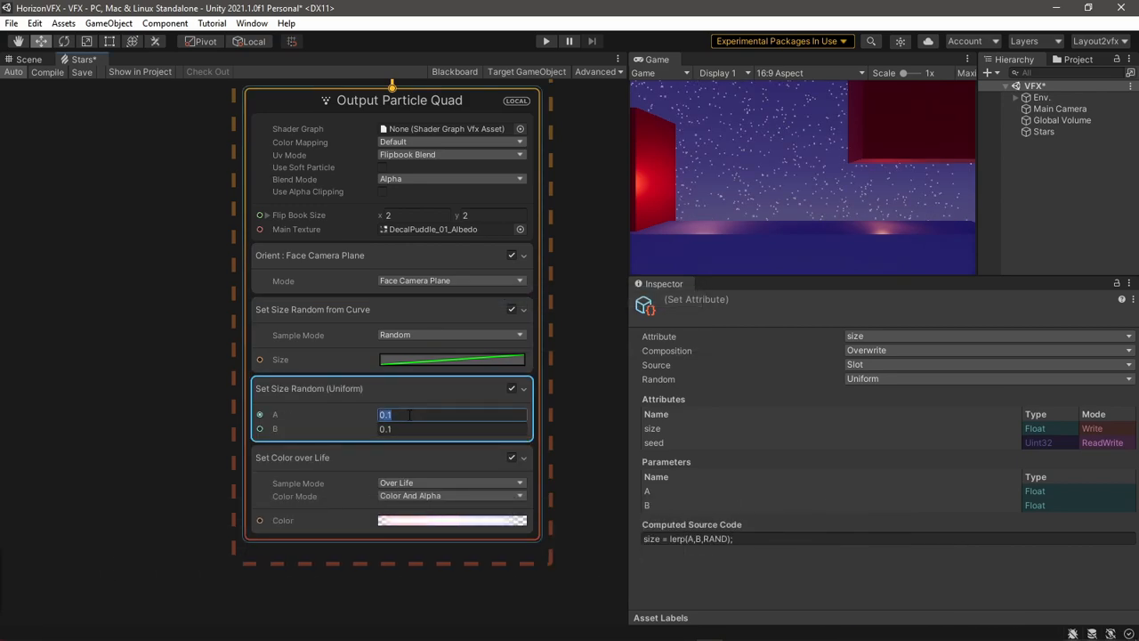
{"action": "left_click", "coordinate": [511, 309]}
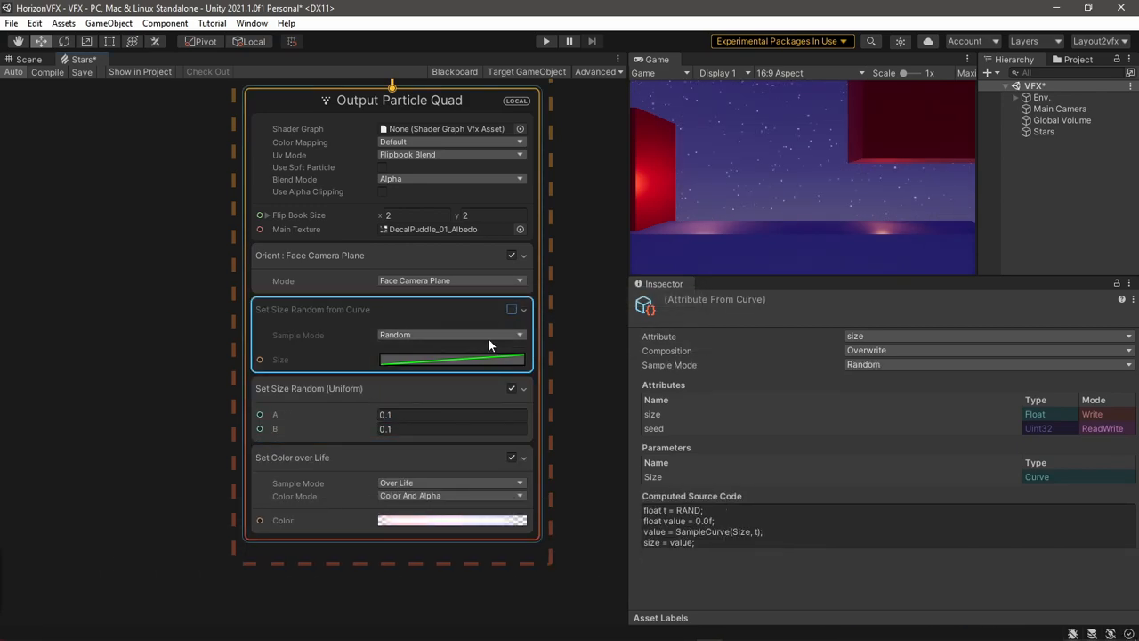
- Set the Set Size Random (Uniform) block's A value to 0.04 and its B value to 0.08
{"action": "left_click", "coordinate": [399, 414]}
{"action": "type", "text": "."}
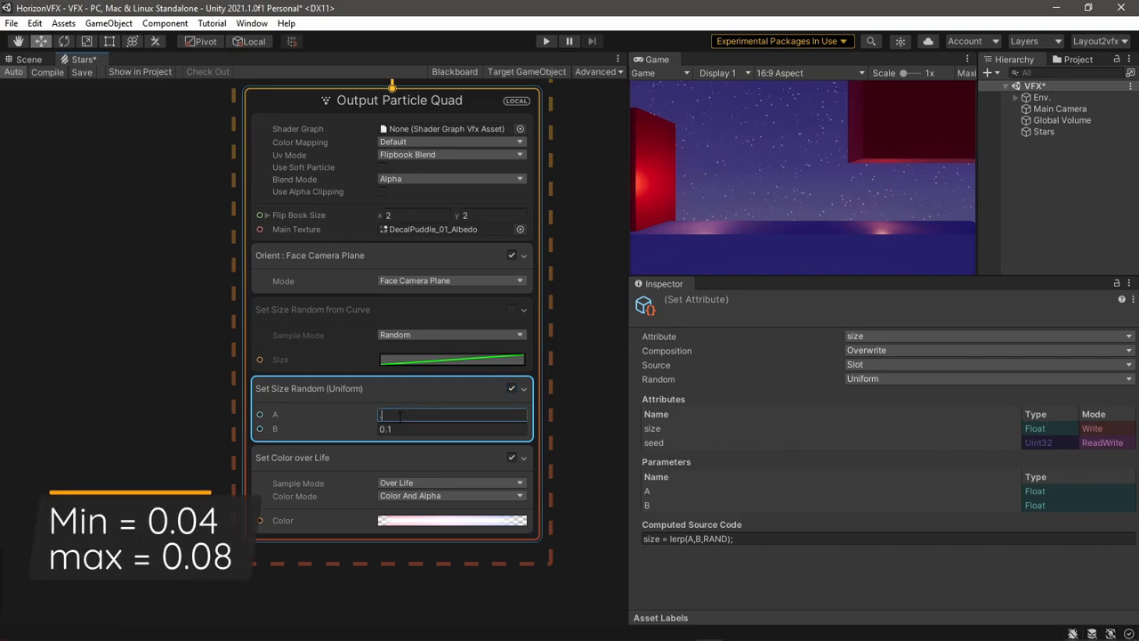
{"action": "type", "text": "04"}
{"action": "left_click", "coordinate": [414, 429]}
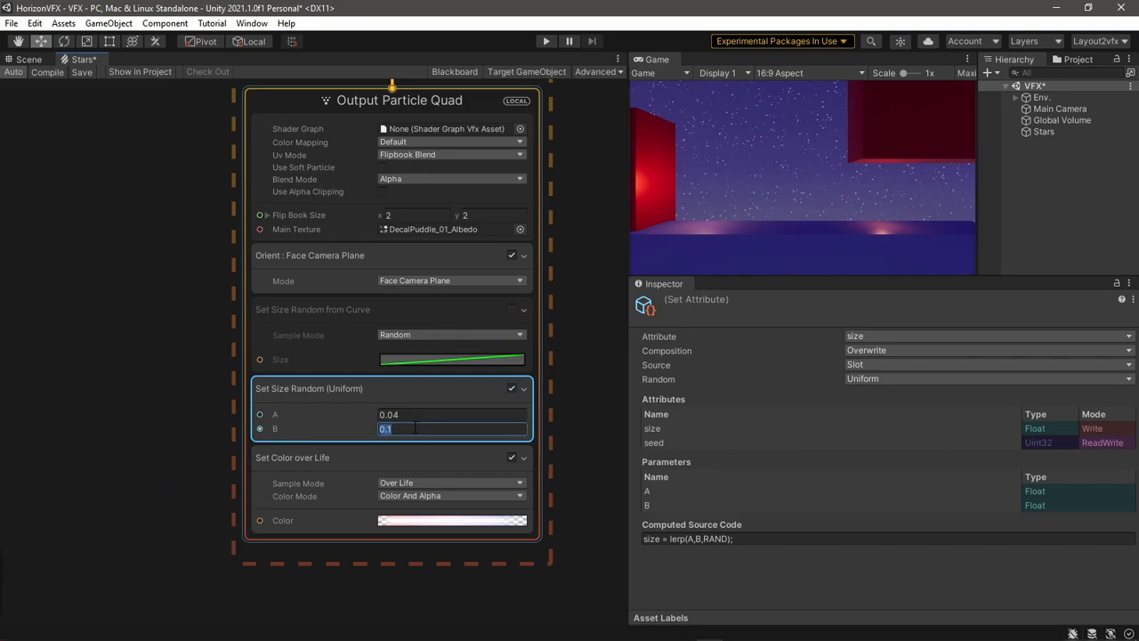
{"action": "type", "text": "0.05"}
{"action": "key", "text": "Return"}
- Inspect the resized stars in the scene and dock the Game view alongside the Scene and Stars views
{"action": "left_click", "coordinate": [26, 59]}
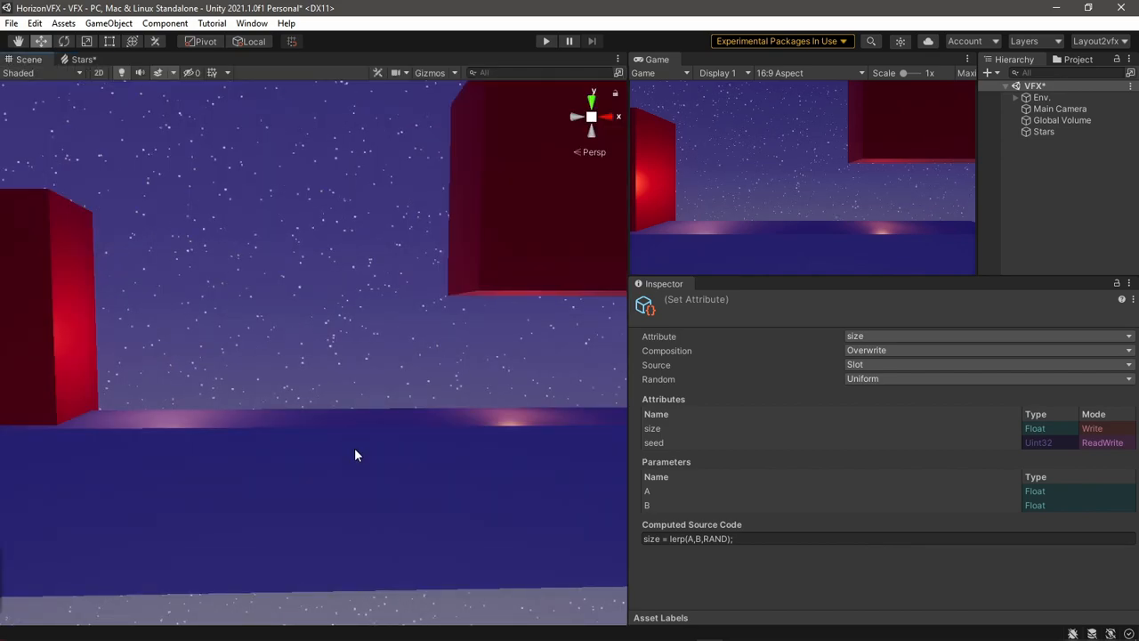
{"action": "scroll", "coordinate": [355, 449], "scroll_direction": "down", "scroll_amount": 3}
{"action": "scroll", "coordinate": [354, 449], "scroll_direction": "up", "scroll_amount": 2}
{"action": "left_click_drag", "start_coordinate": [646, 66], "coordinate": [187, 62]}
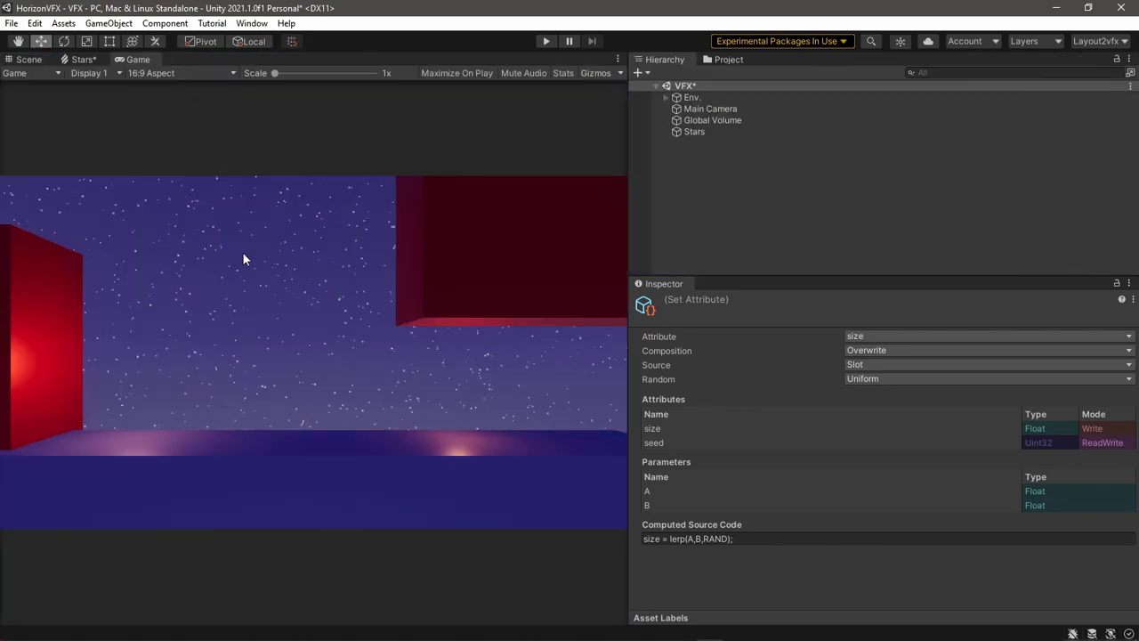
- Connect a new float node to the Set Size Random block's A input and convert it to a property named Min. Size
{"action": "left_click", "coordinate": [83, 59]}
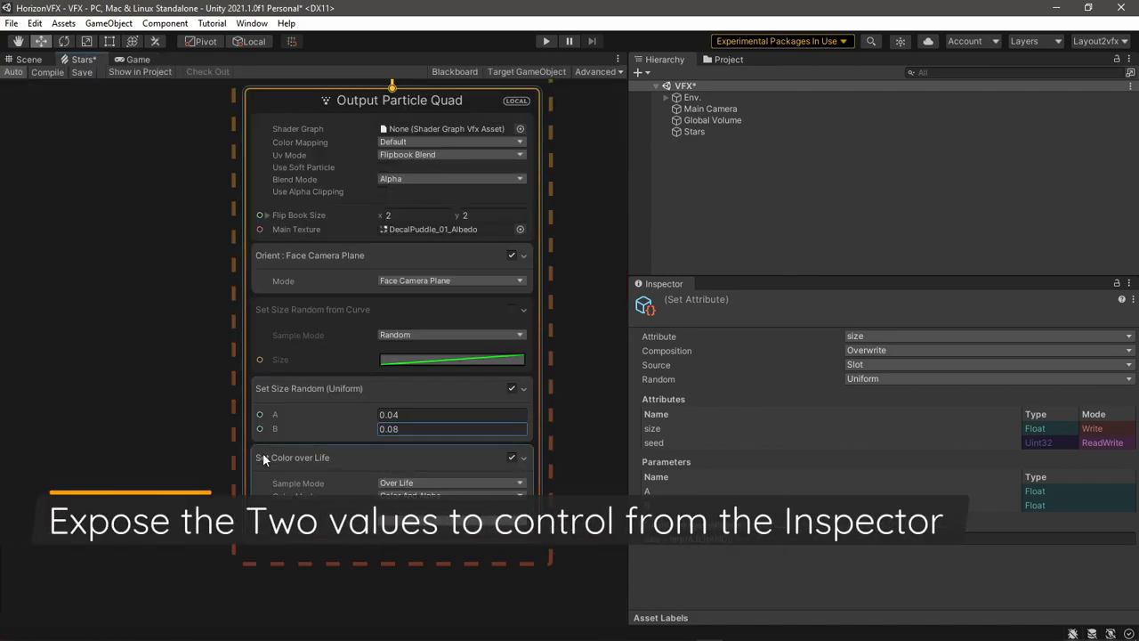
{"action": "left_click_drag", "start_coordinate": [259, 415], "coordinate": [169, 346]}
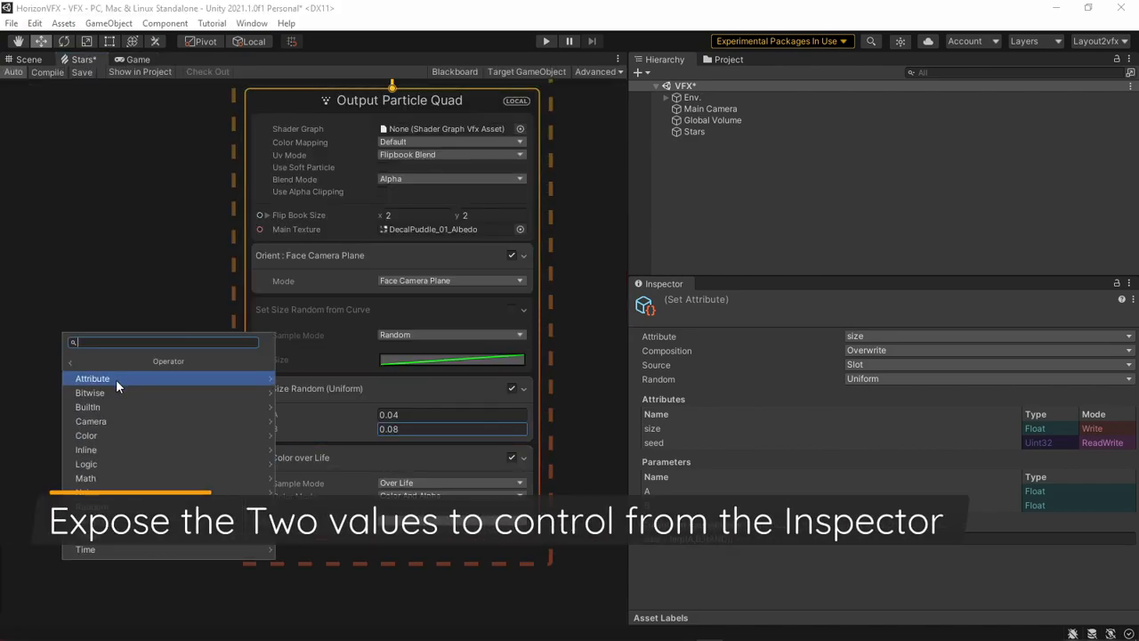
{"action": "left_click", "coordinate": [116, 380]}
{"action": "right_click", "coordinate": [104, 339]}
{"action": "left_click", "coordinate": [129, 366]}
{"action": "left_click", "coordinate": [451, 71]}
{"action": "double_click", "coordinate": [53, 221]}
{"action": "type", "text": "Min. Size"}
{"action": "key", "text": "Return"}
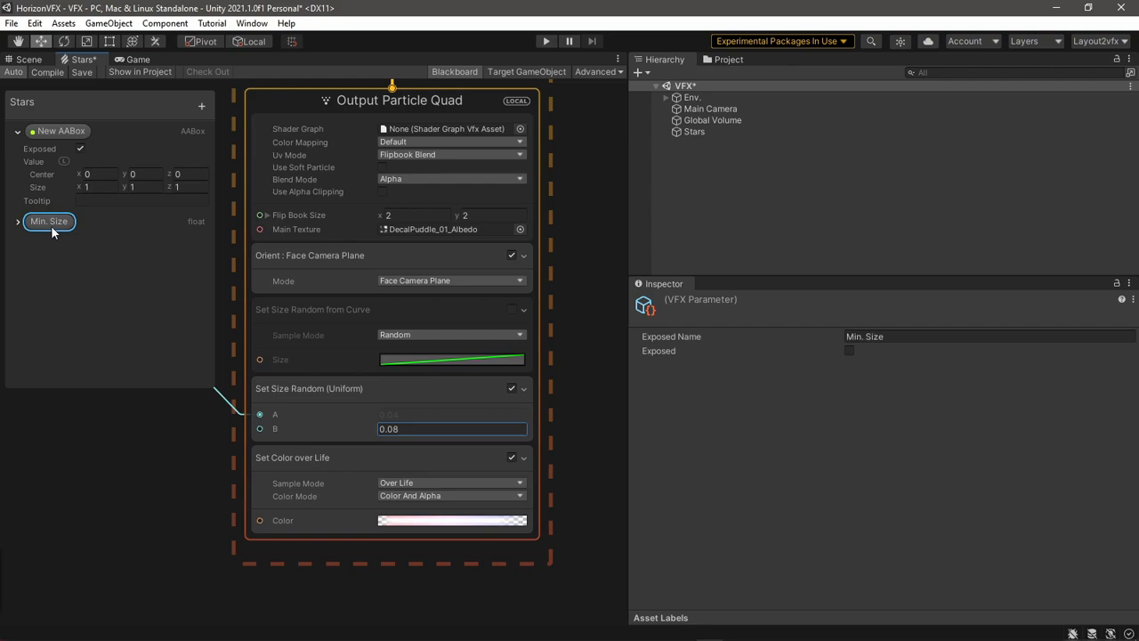
- Connect a float node to the Set Size Random block's B input and convert it to a property named Max Size
{"action": "middle_click_drag", "start_coordinate": [127, 364], "coordinate": [184, 448]}
{"action": "left_click_drag", "start_coordinate": [317, 513], "coordinate": [188, 459]}
{"action": "type", "text": "floa"}
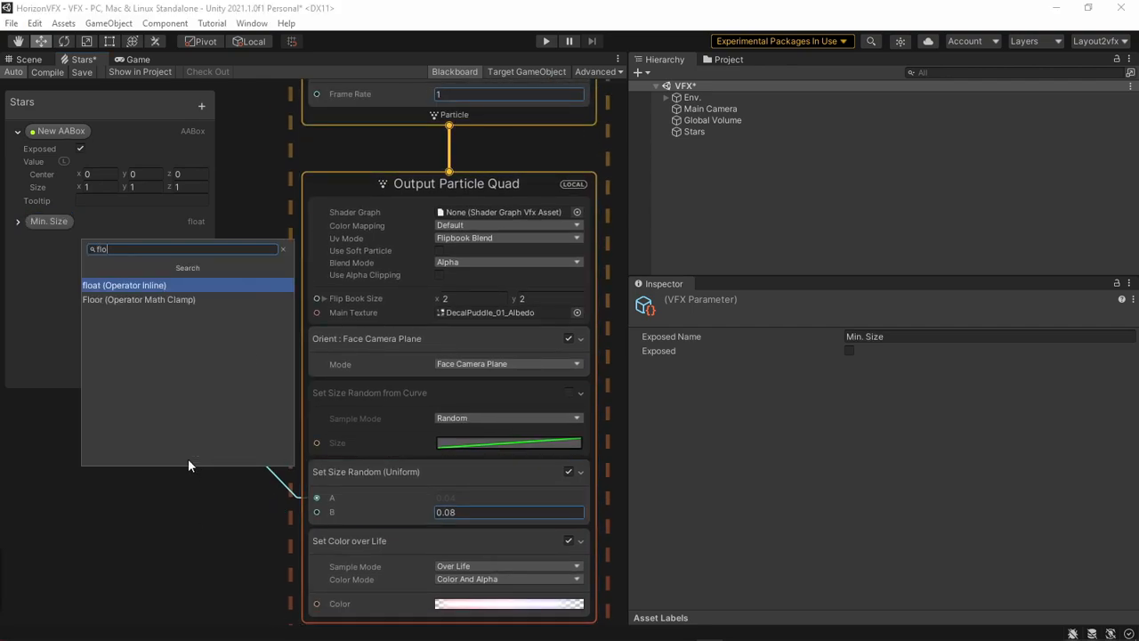
{"action": "left_click", "coordinate": [98, 286]}
{"action": "right_click", "coordinate": [151, 494]}
{"action": "left_click", "coordinate": [169, 500]}
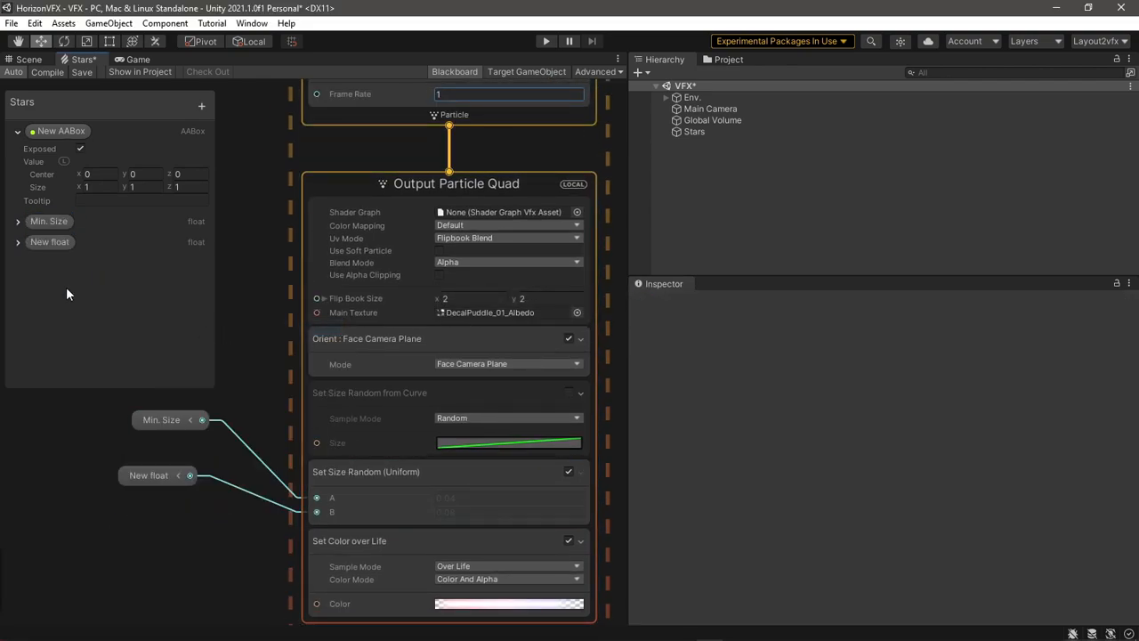
{"action": "double_click", "coordinate": [53, 242]}
{"action": "type", "text": "Max Size"}
{"action": "key", "text": "Return"}
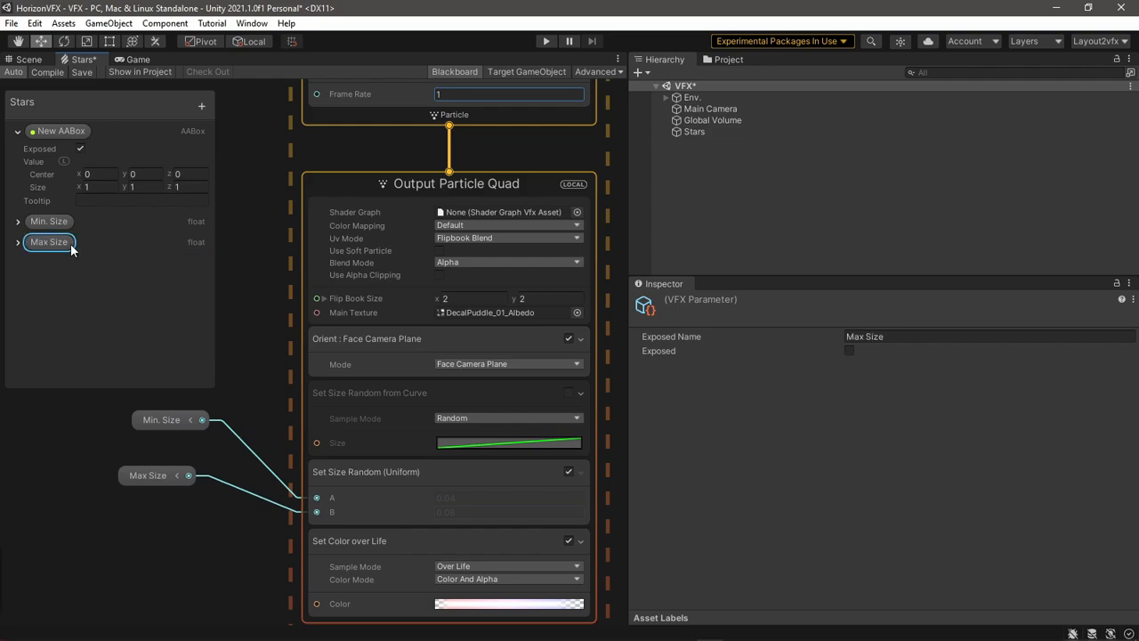
- Expose the Min. Size and Max Size properties and move the Min. Size node closer to the Max Size node
{"action": "left_click", "coordinate": [18, 242]}
{"action": "left_click", "coordinate": [80, 259]}
{"action": "left_click", "coordinate": [18, 242]}
{"action": "left_click_drag", "start_coordinate": [165, 419], "coordinate": [151, 449]}
- Set the Stars object's Min. Size to 0.01 and Max Size to 0.06, and maximize the Game view to check the result
{"action": "left_click", "coordinate": [703, 132]}
{"action": "left_click", "coordinate": [134, 58]}
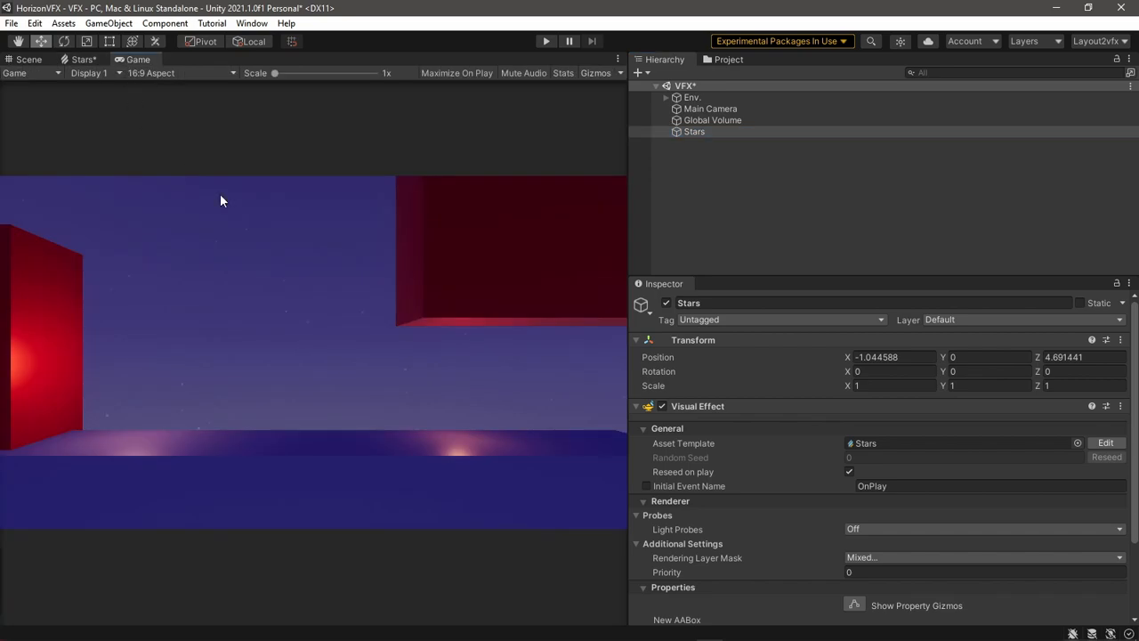
{"action": "scroll", "coordinate": [774, 480], "scroll_direction": "down", "scroll_amount": 3}
{"action": "left_click_drag", "start_coordinate": [691, 565], "coordinate": [690, 565]}
{"action": "type", "text": ".01"}
{"action": "left_click", "coordinate": [886, 580]}
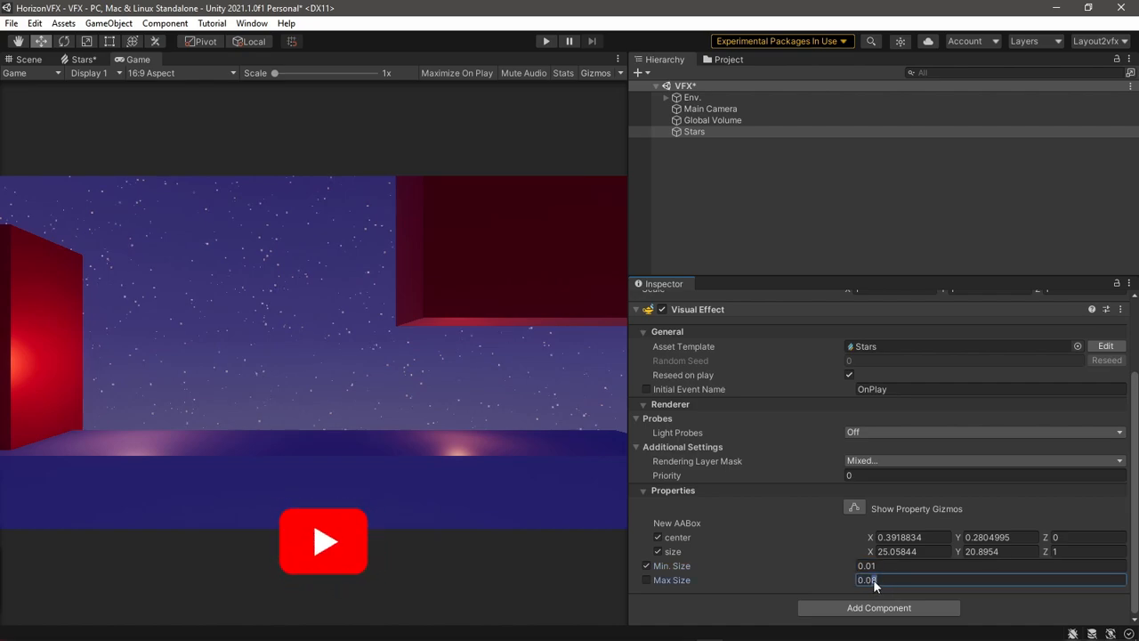
{"action": "type", "text": "0.06"}
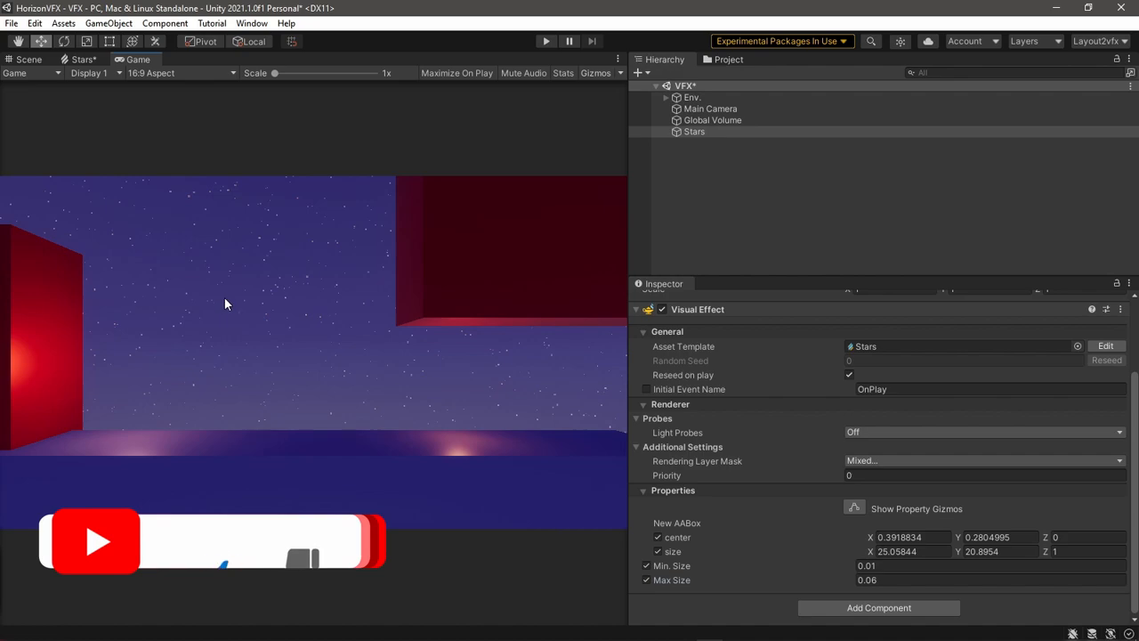
{"action": "key", "text": "shift+space"}
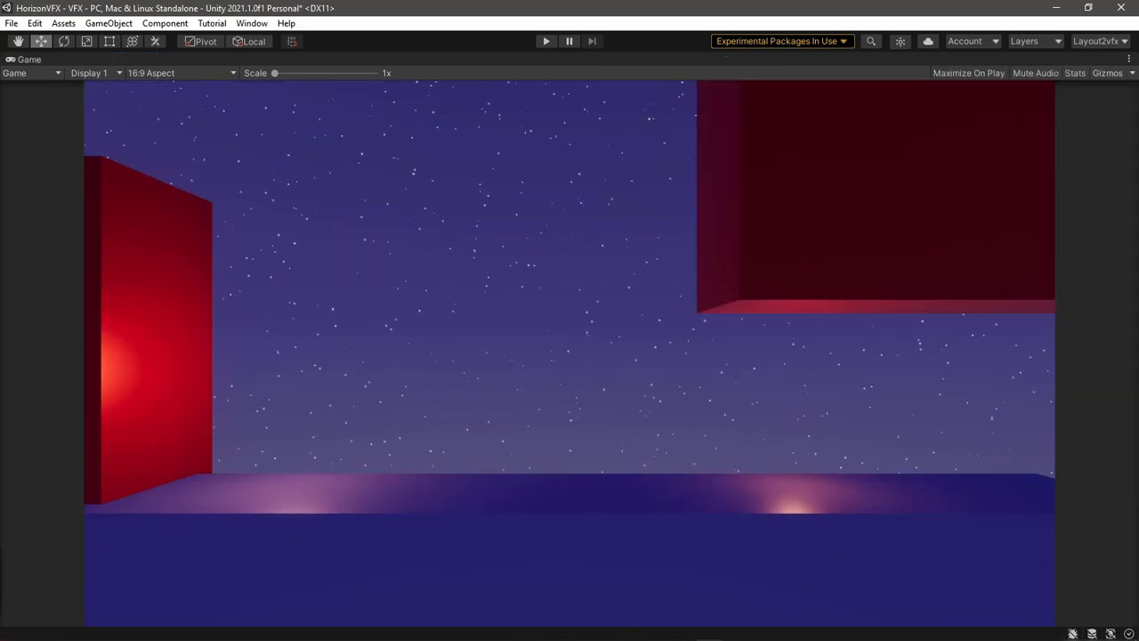